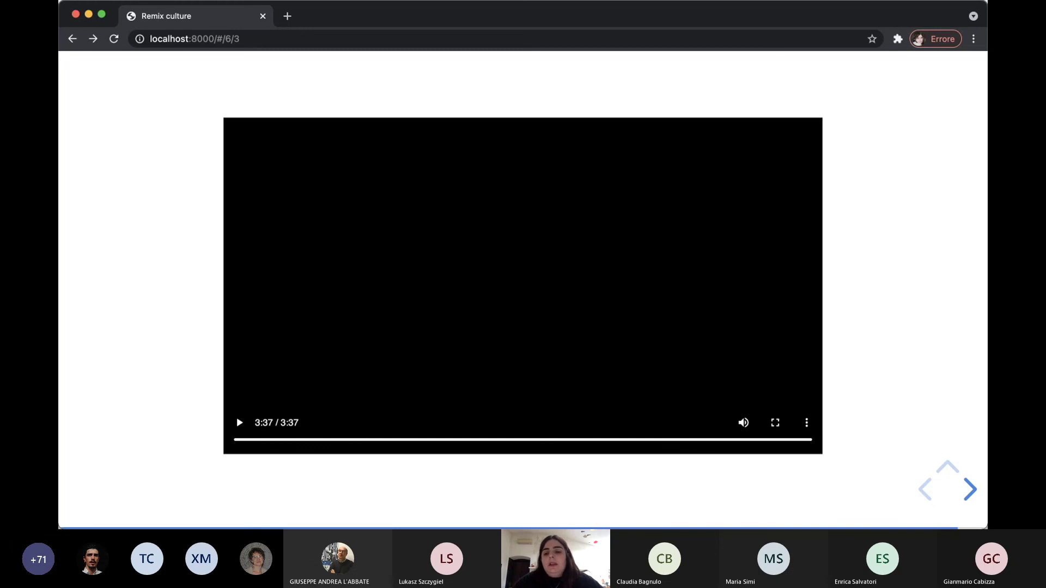
Switch to the demo-app video editor and browse the video clips available in the Esplora i contenuti library
key(super+Tab)
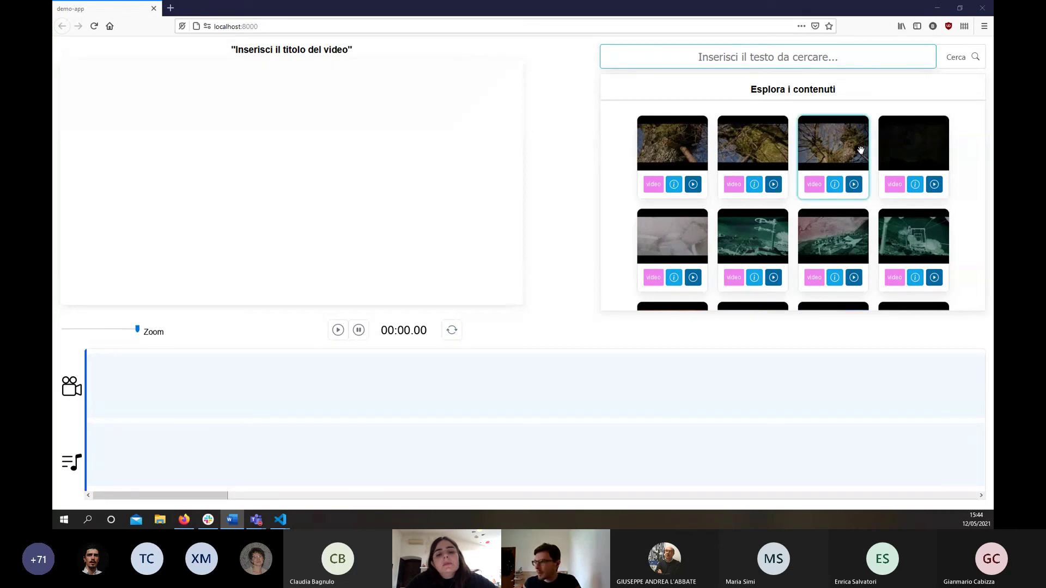
mouse_move(780, 238)
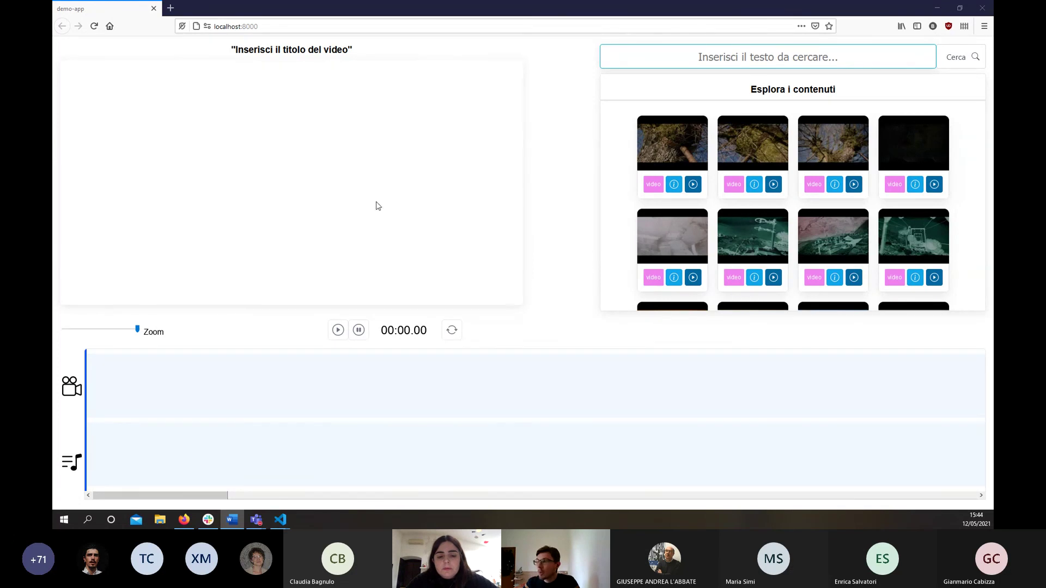
mouse_move(637, 230)
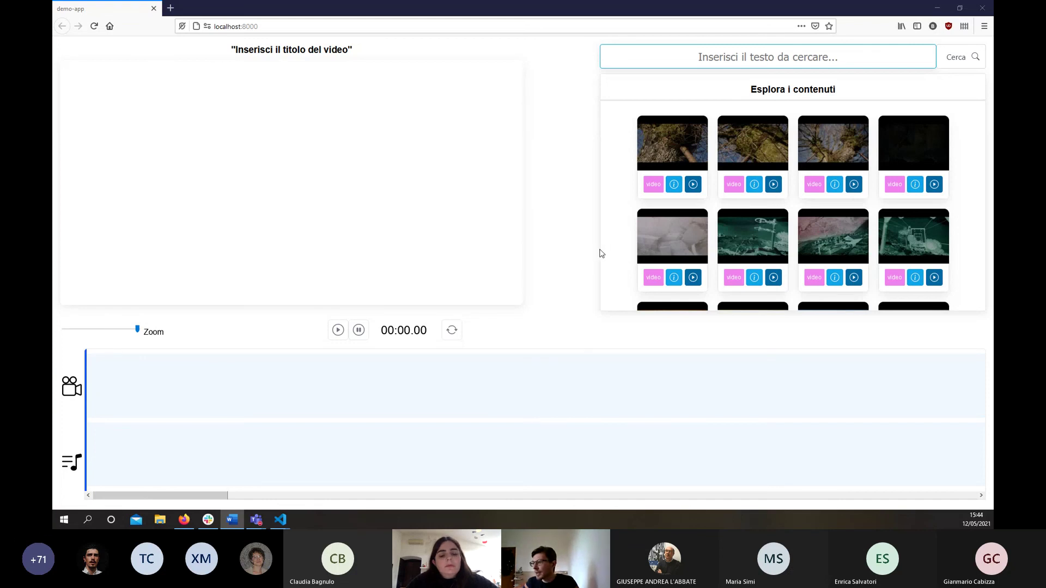
scroll(612, 251, down, 2)
scroll(612, 252, down, 6)
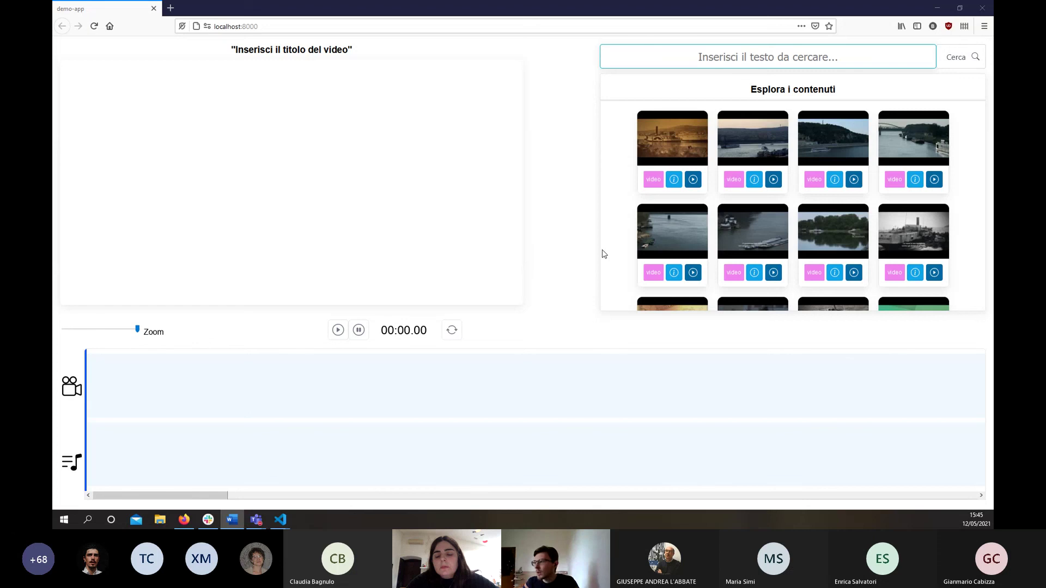
scroll(607, 258, up, 3)
scroll(608, 258, up, 6)
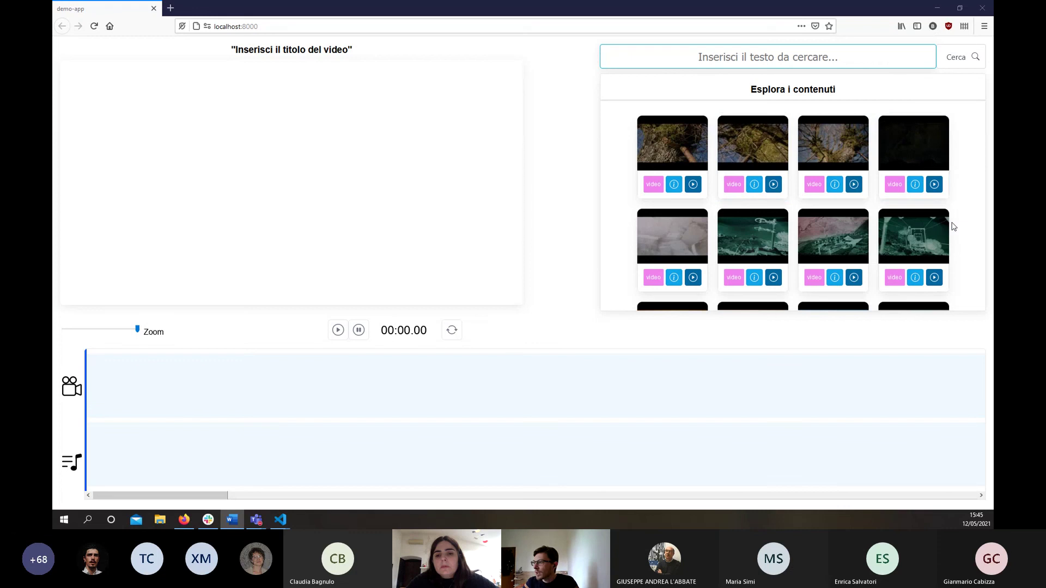
scroll(947, 245, down, 1)
scroll(951, 251, down, 5)
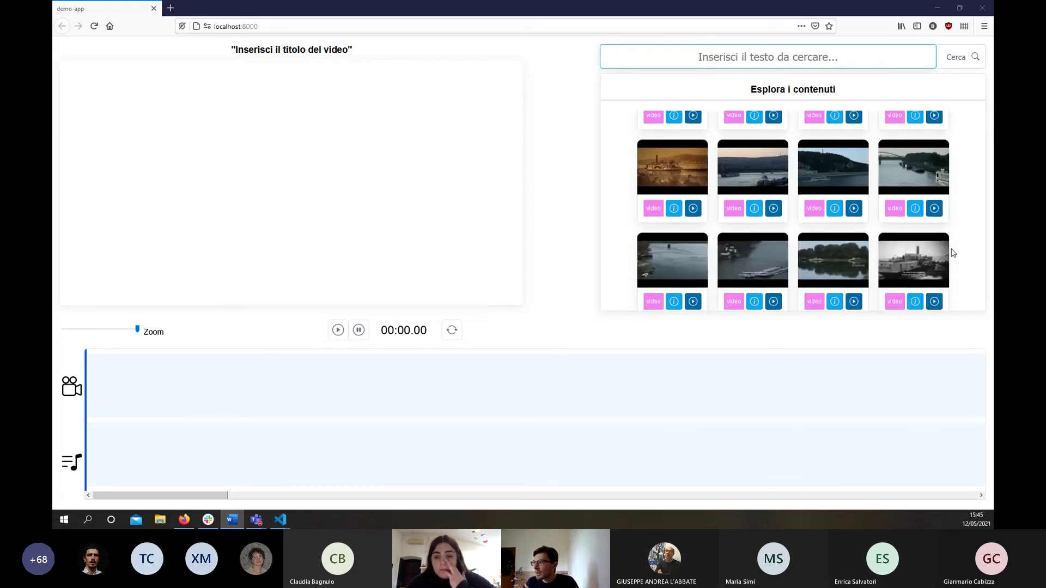
scroll(953, 256, down, 2)
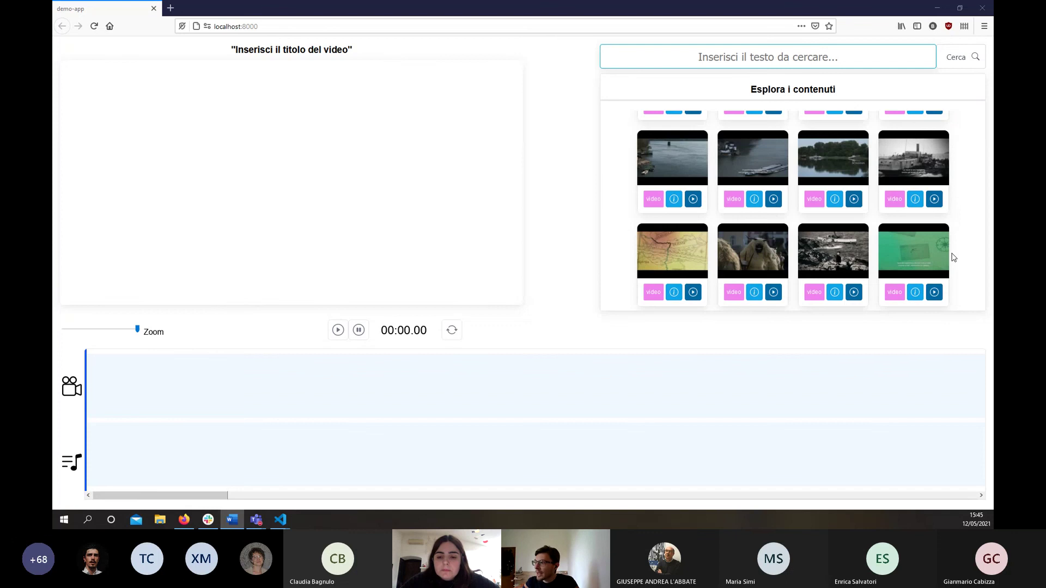
scroll(953, 263, down, 3)
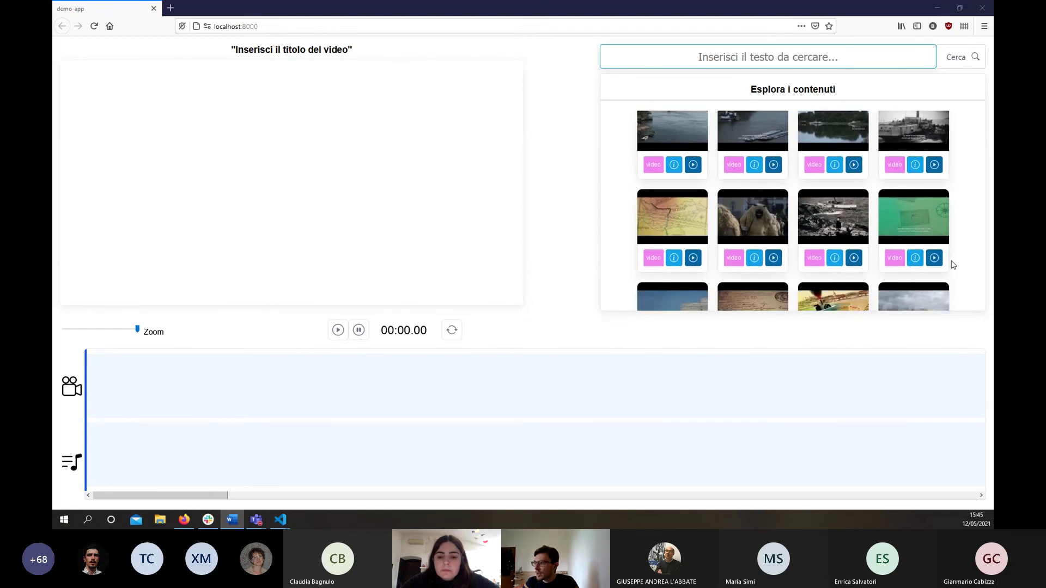
scroll(954, 264, down, 1)
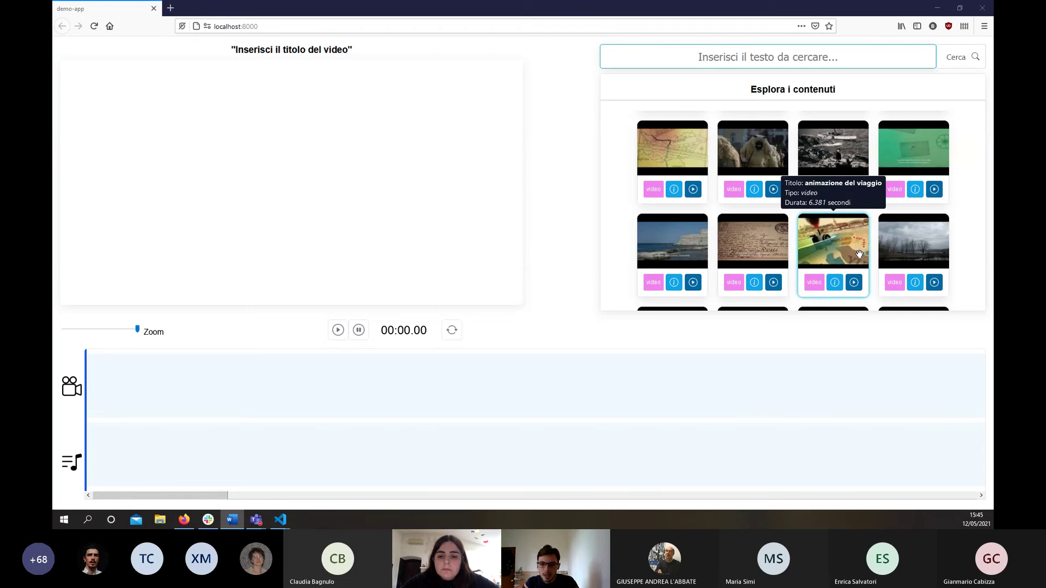
scroll(774, 240, down, 4)
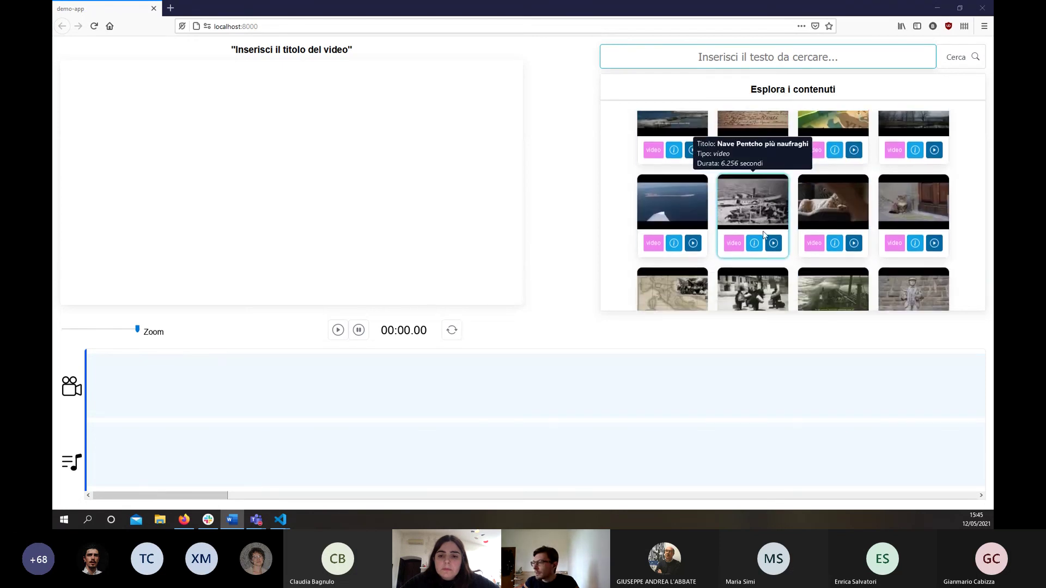
scroll(763, 235, down, 2)
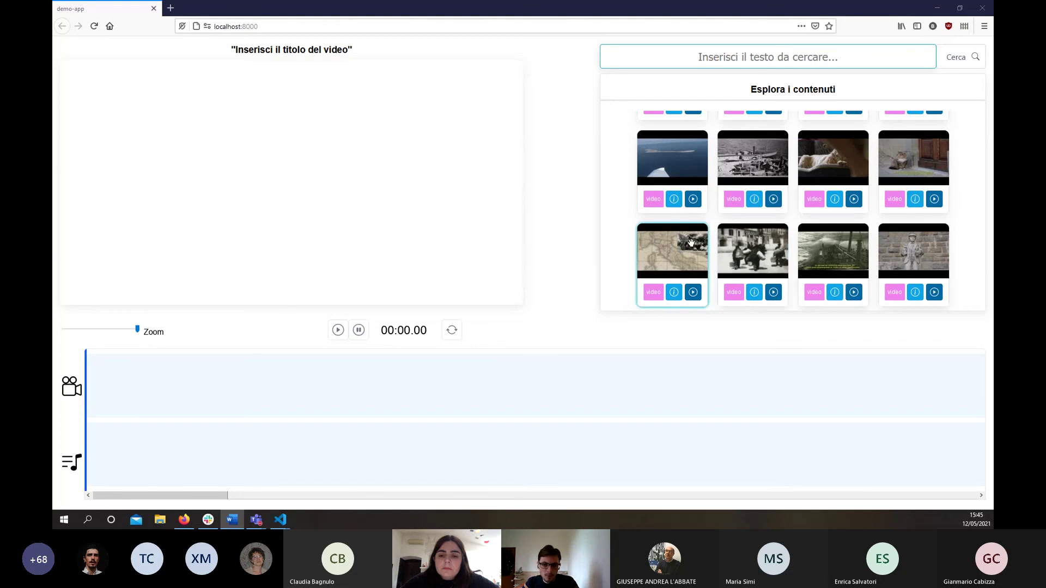
scroll(647, 233, down, 5)
scroll(648, 231, down, 5)
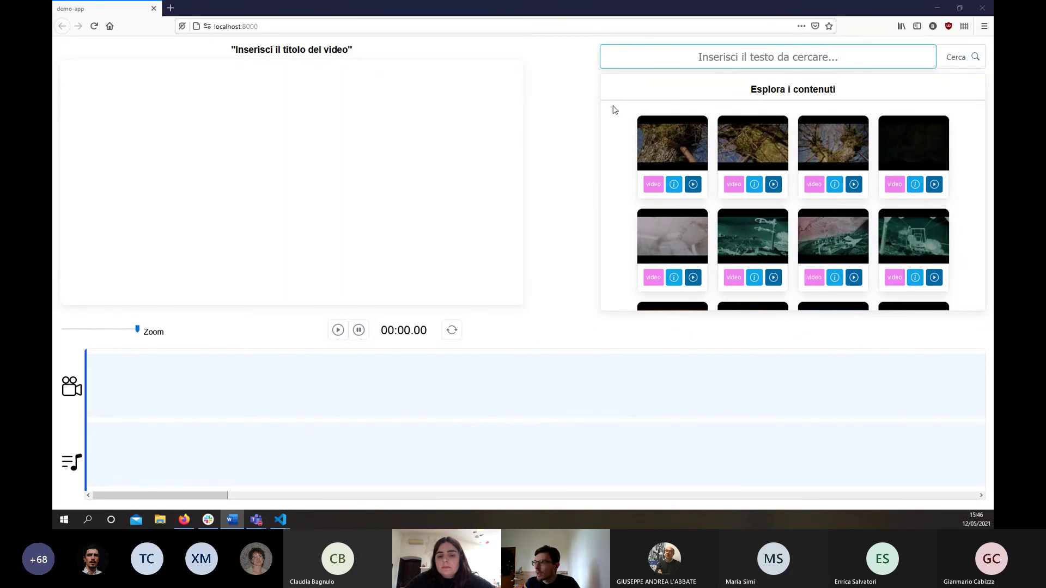
scroll(972, 252, down, 2)
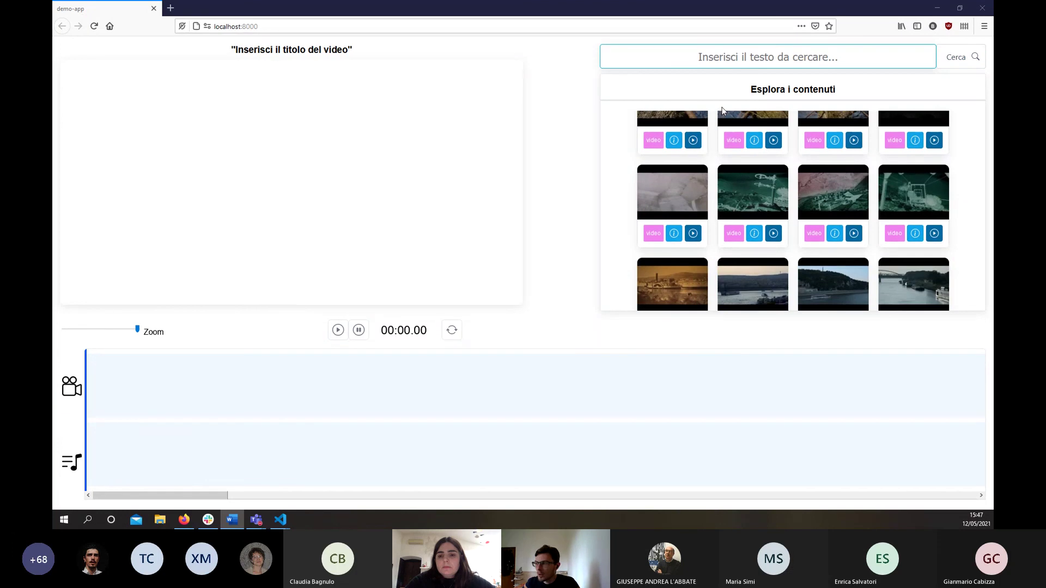
scroll(928, 180, down, 1)
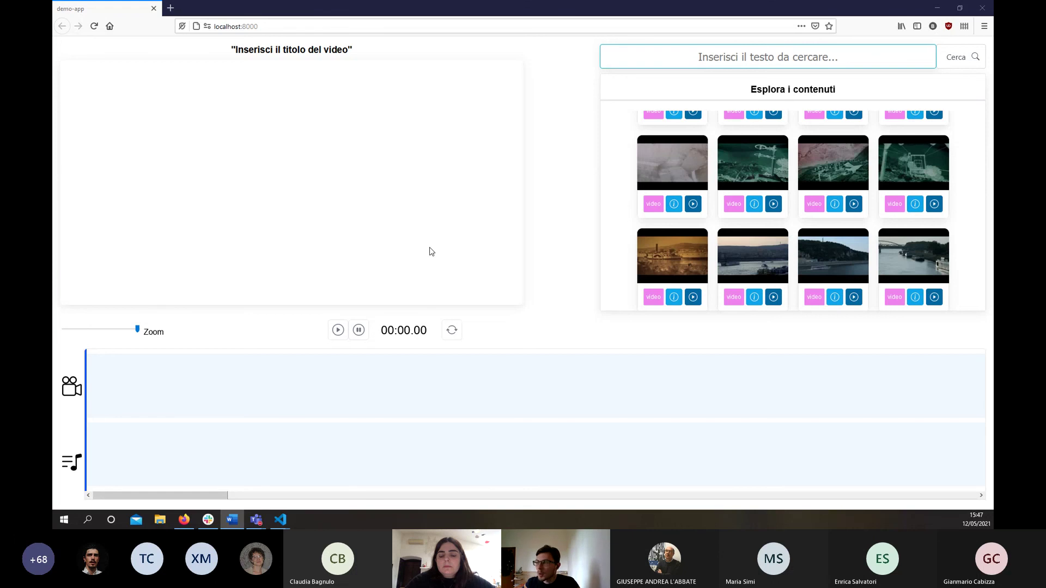
scroll(686, 240, up, 3)
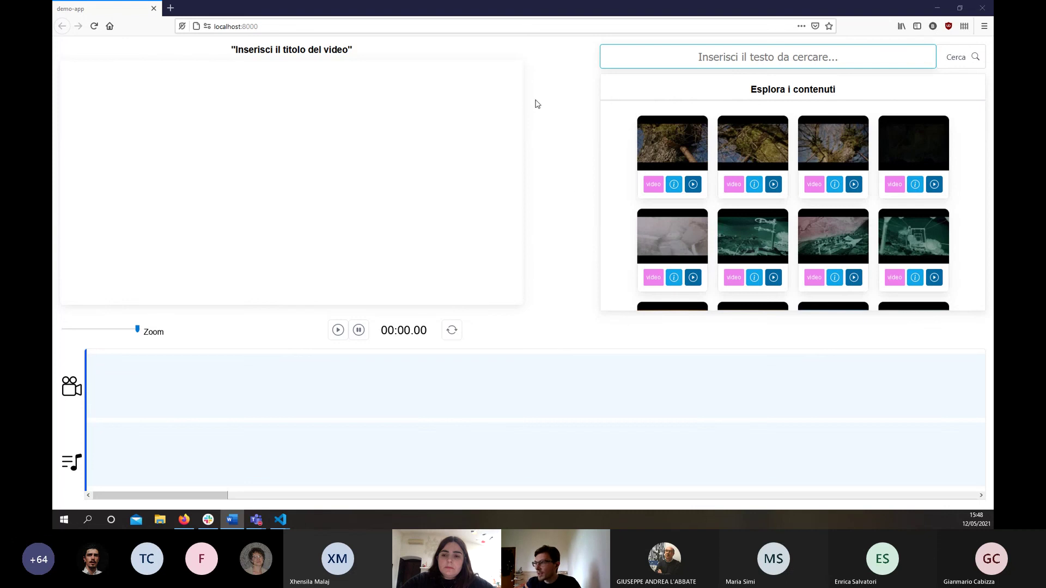
Examine the title, type and duration details of the first rows of library clips, including Albero and Barca che naviga su mappa
click(691, 58)
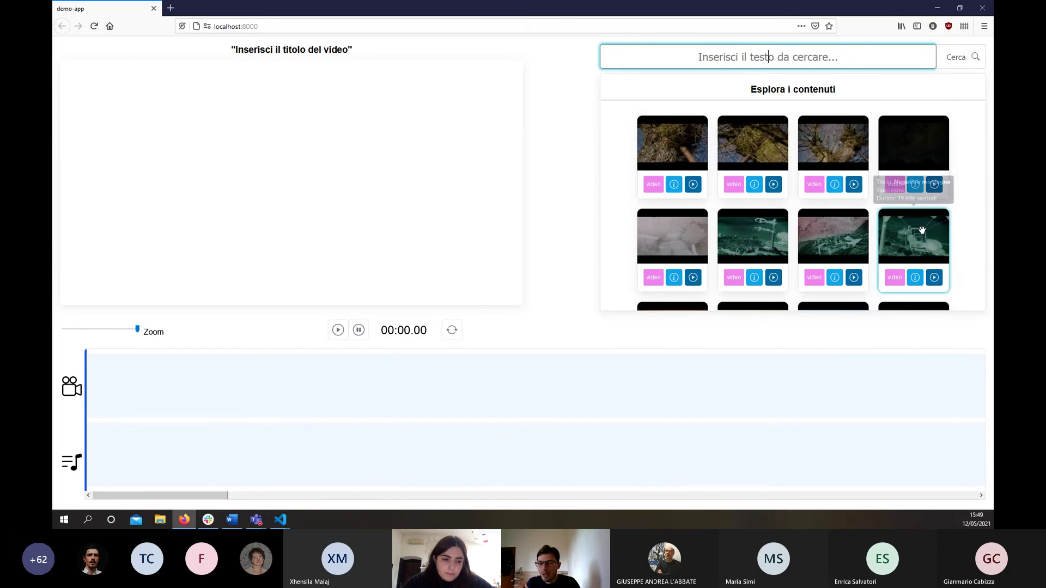
mouse_move(863, 215)
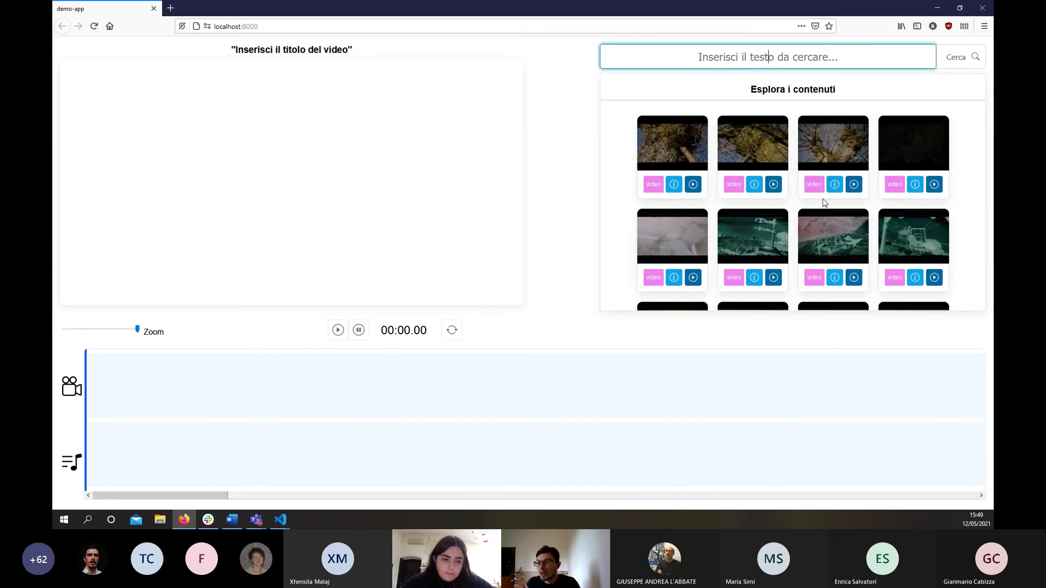
mouse_move(750, 185)
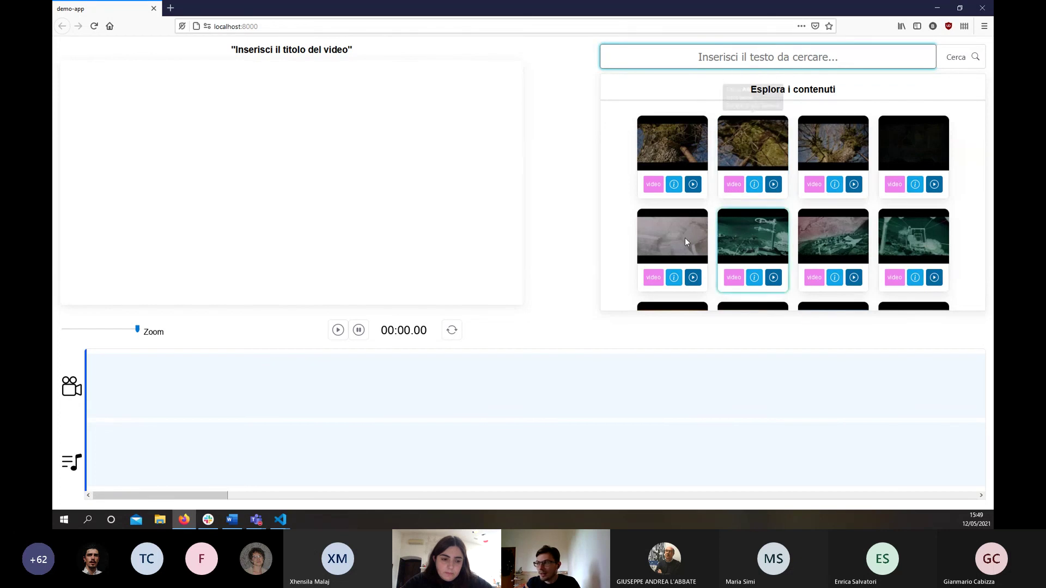
mouse_move(677, 165)
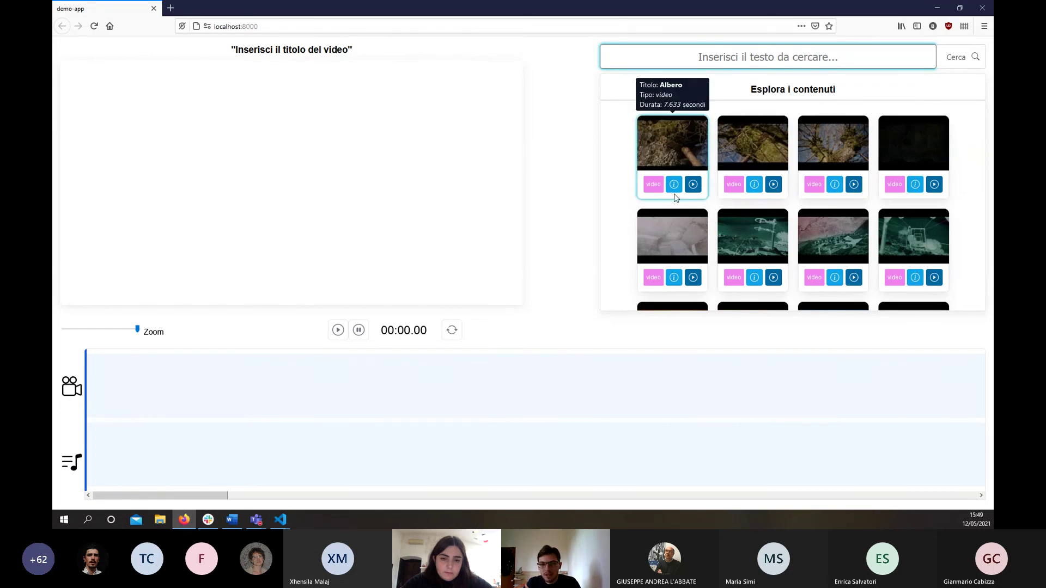
mouse_move(654, 233)
scroll(641, 211, down, 1)
scroll(641, 212, down, 1)
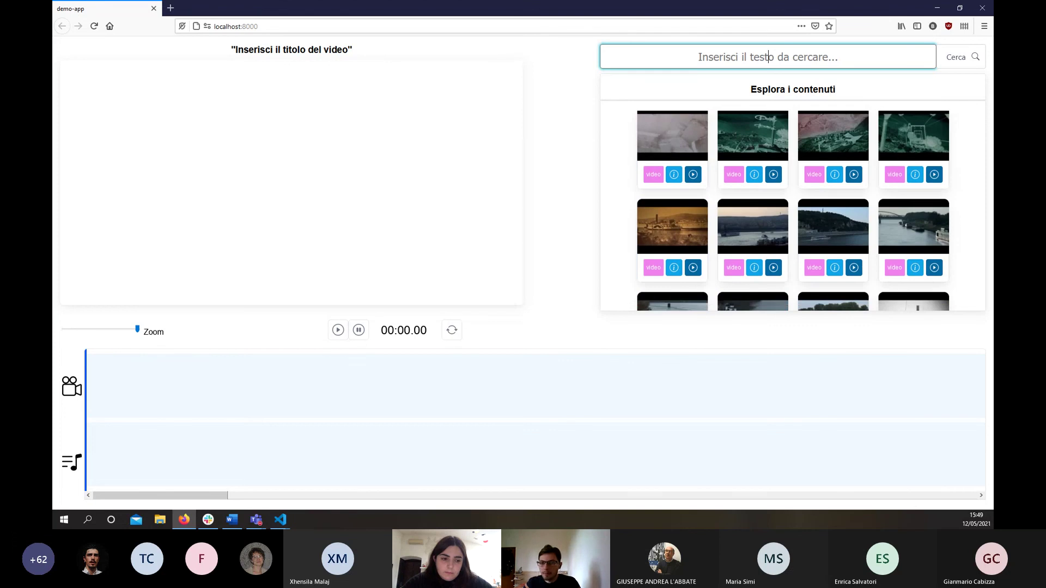
scroll(630, 237, down, 2)
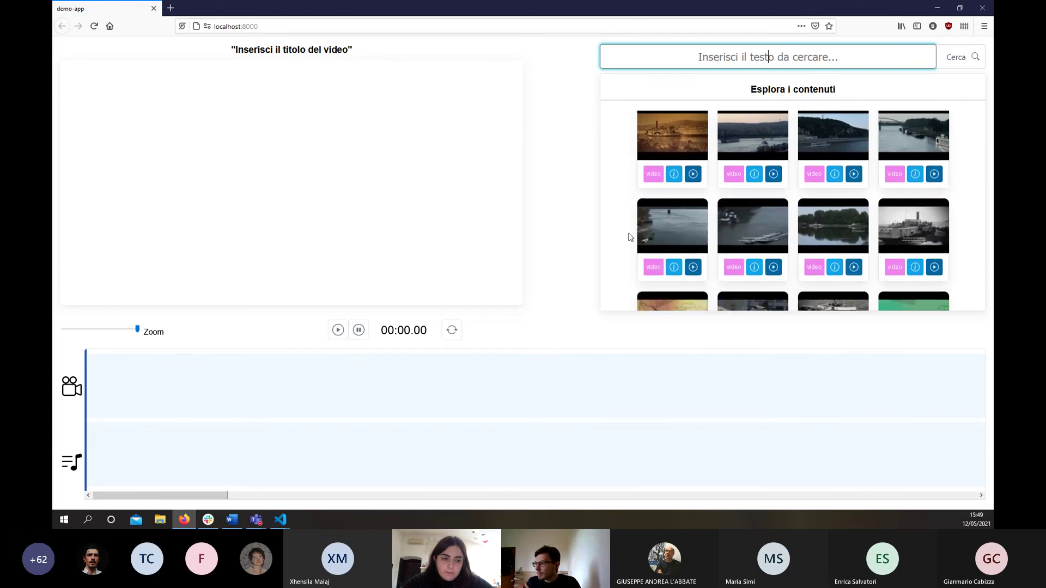
scroll(627, 236, down, 1)
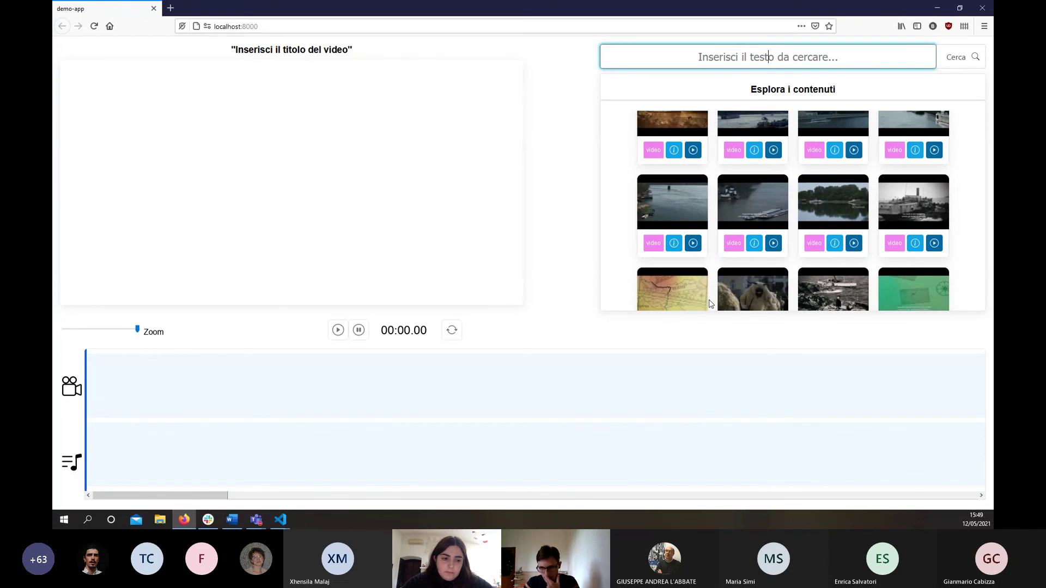
mouse_move(662, 292)
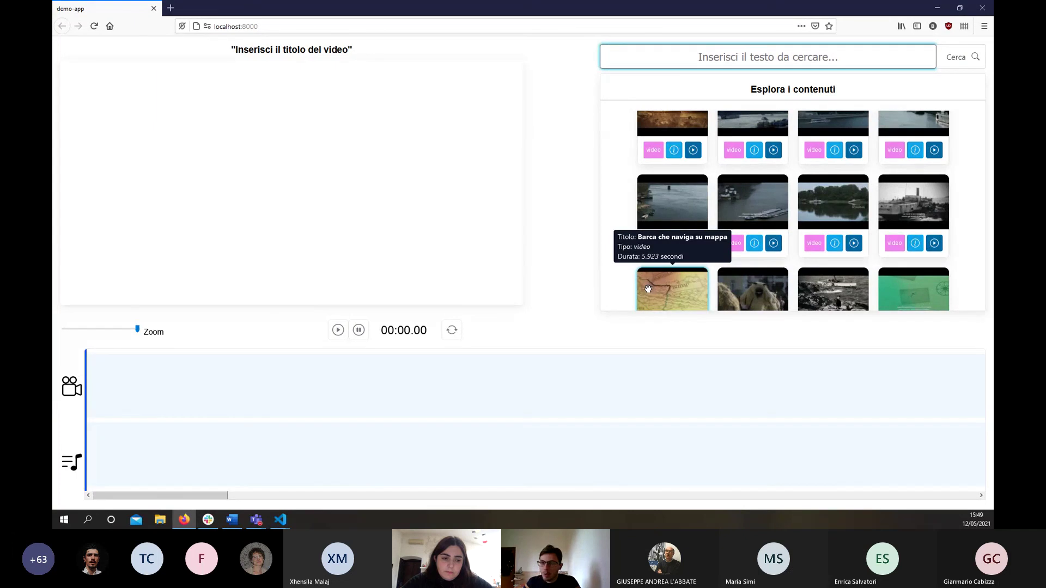
scroll(627, 289, down, 1)
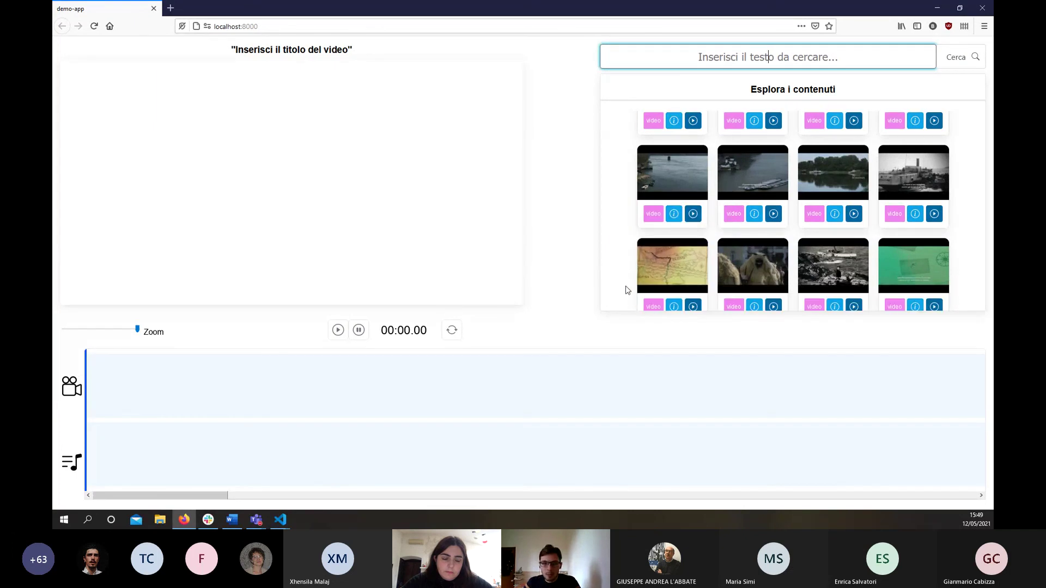
scroll(626, 287, up, 5)
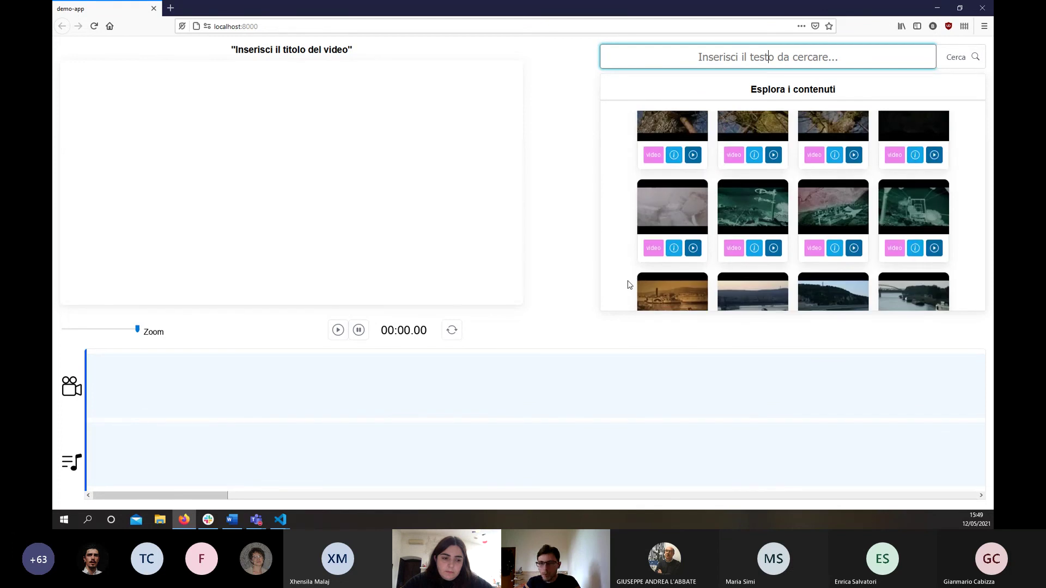
scroll(628, 272, up, 1)
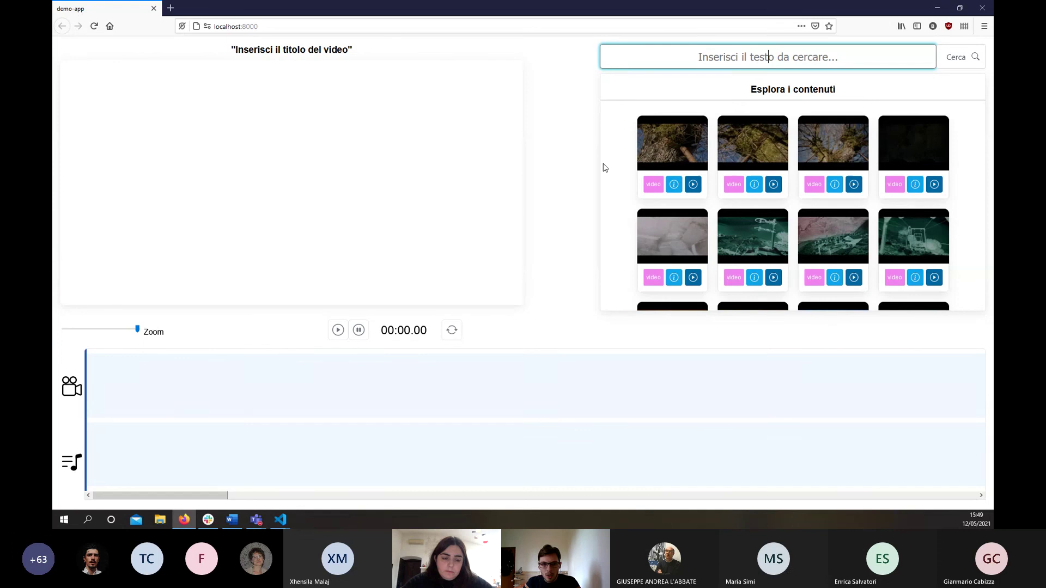
Find the Musicisti clip in the content library, preview it in full screen and return to the editor view
scroll(681, 155, down, 2)
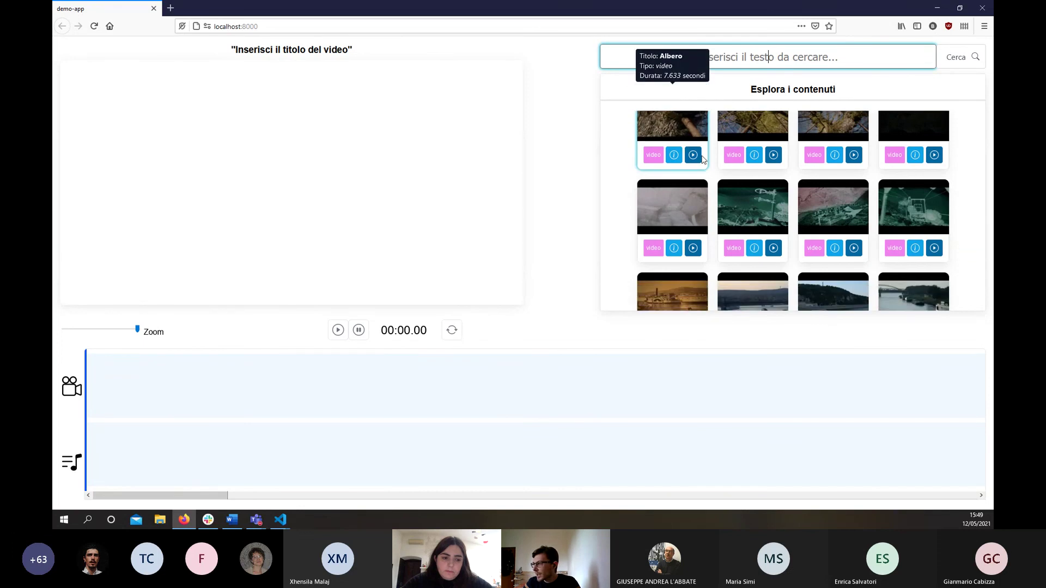
scroll(702, 159, down, 1)
scroll(702, 160, down, 5)
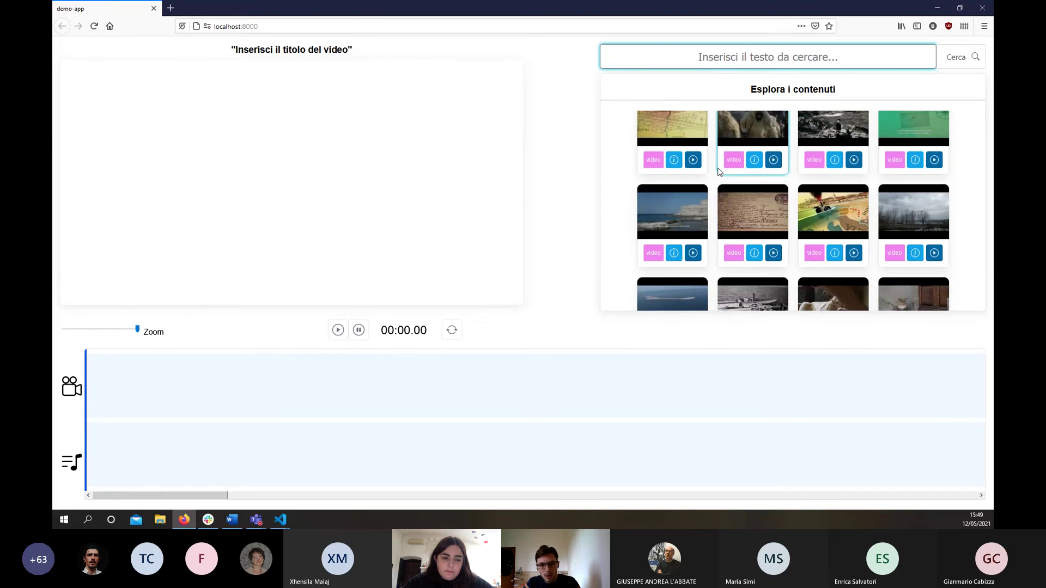
scroll(715, 170, down, 2)
scroll(720, 167, down, 5)
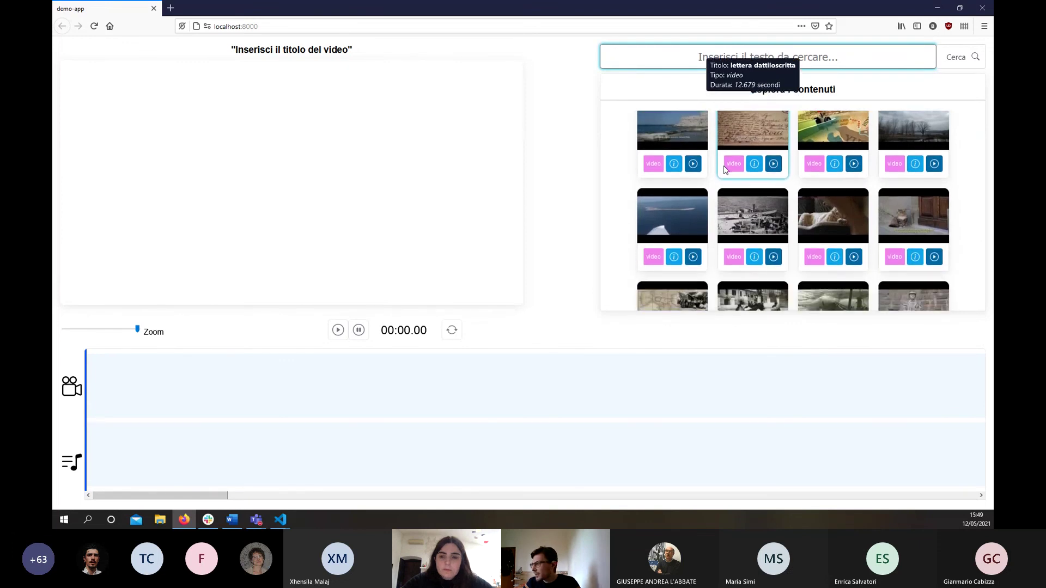
scroll(724, 194, down, 3)
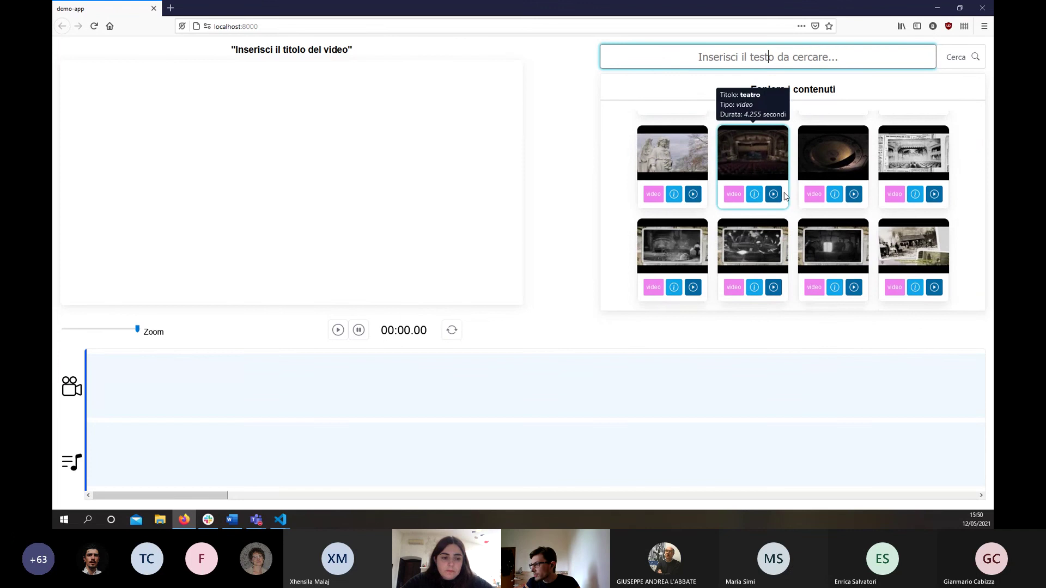
scroll(785, 194, down, 5)
scroll(784, 199, down, 3)
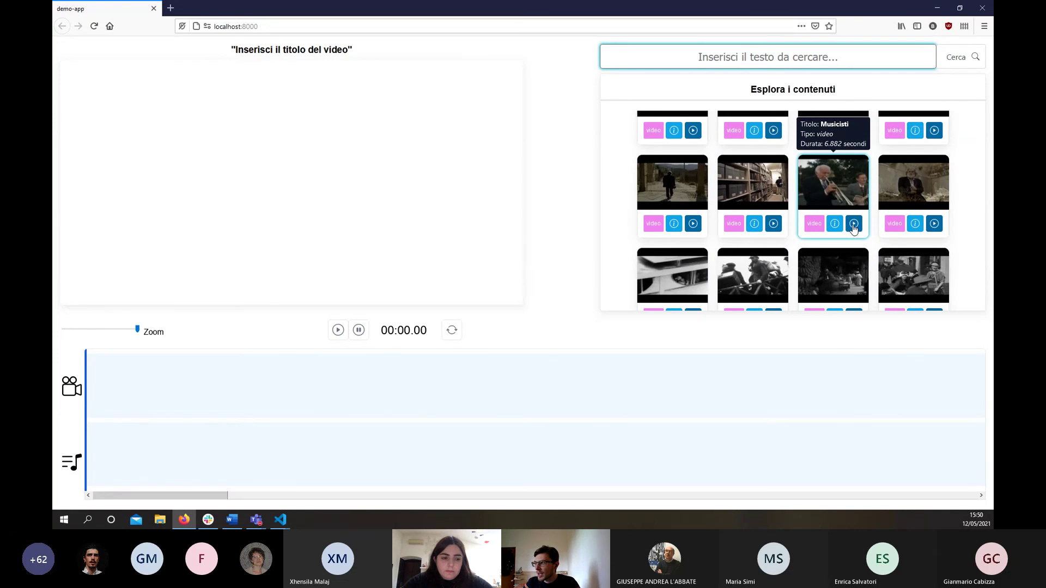
scroll(854, 230, up, 1)
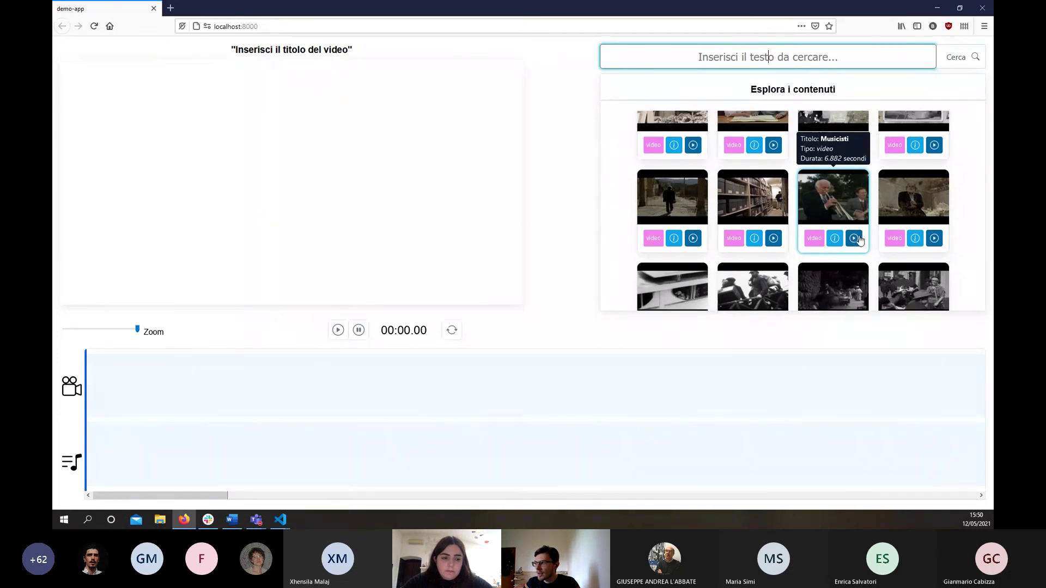
click(856, 240)
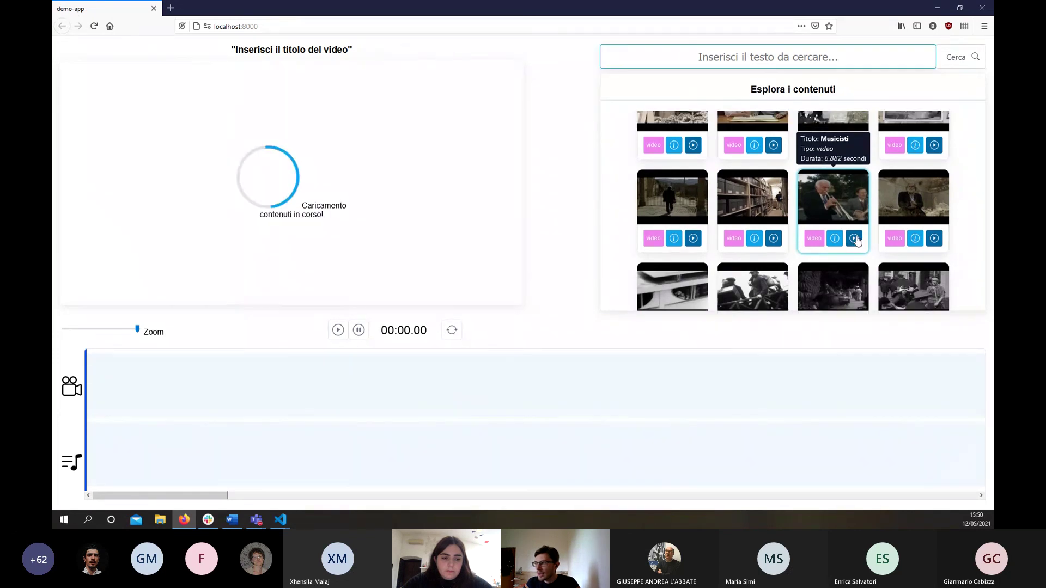
click(411, 302)
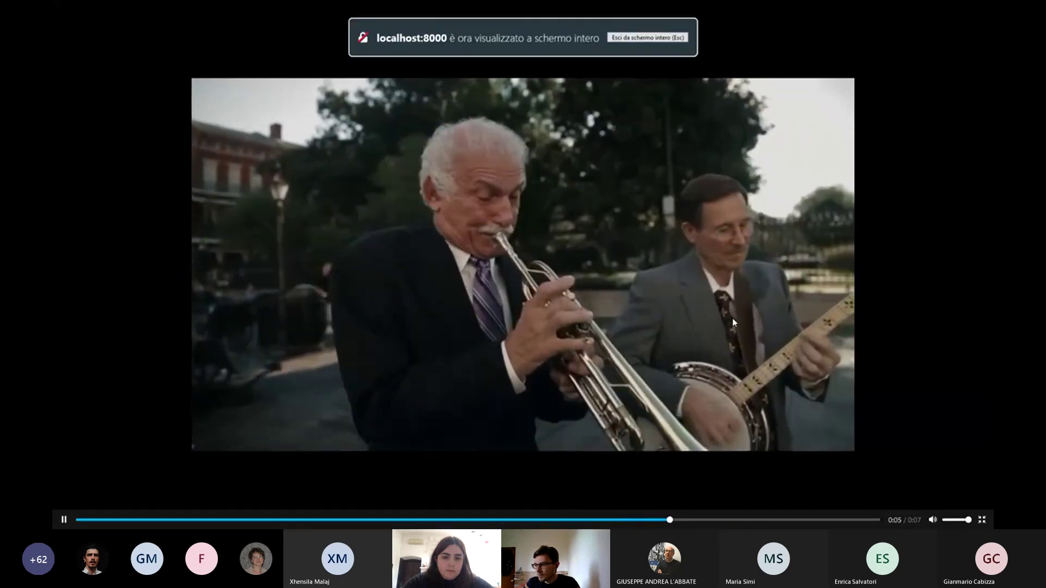
key(Escape)
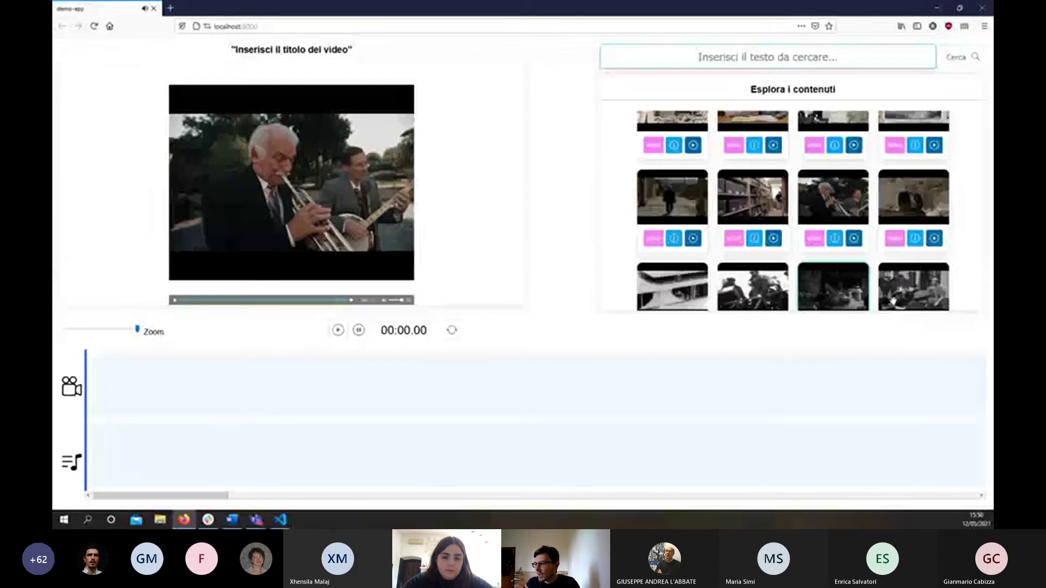
Find the Gatto clip in the content library, view its source metadata and preview the clip in the player
scroll(817, 239, up, 2)
scroll(837, 256, down, 5)
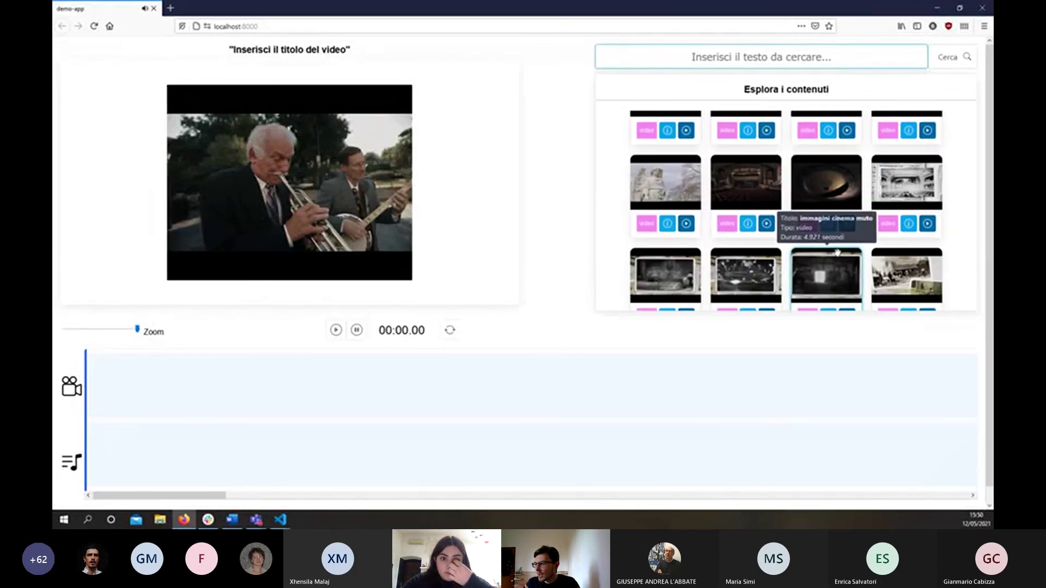
scroll(838, 243, up, 1)
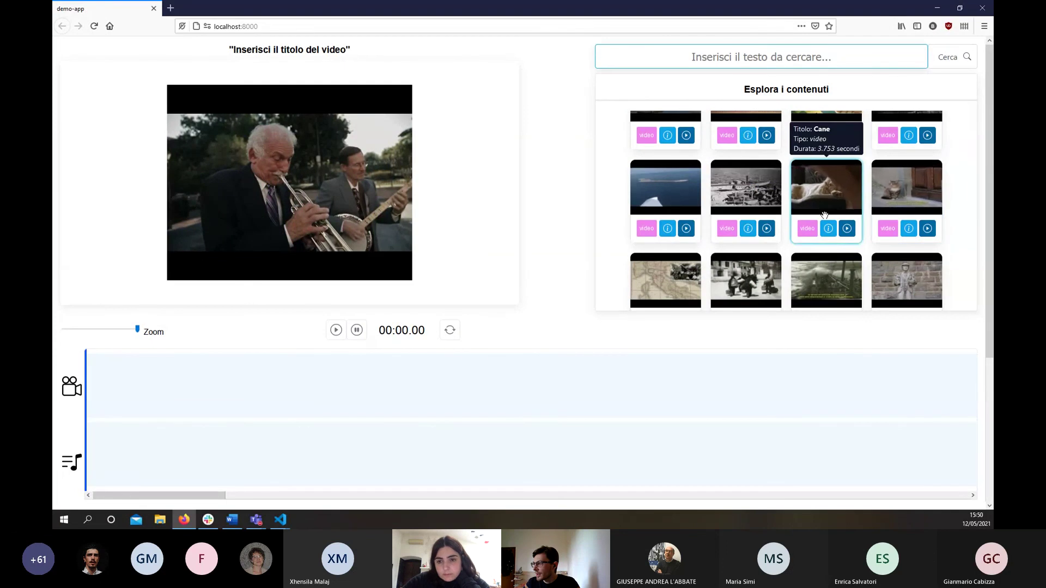
click(909, 229)
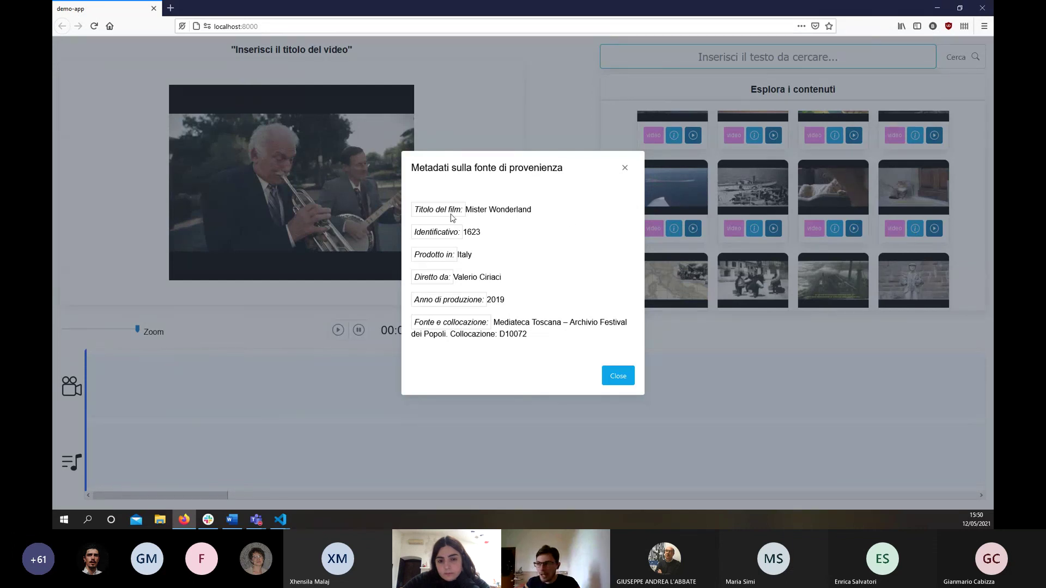
click(619, 376)
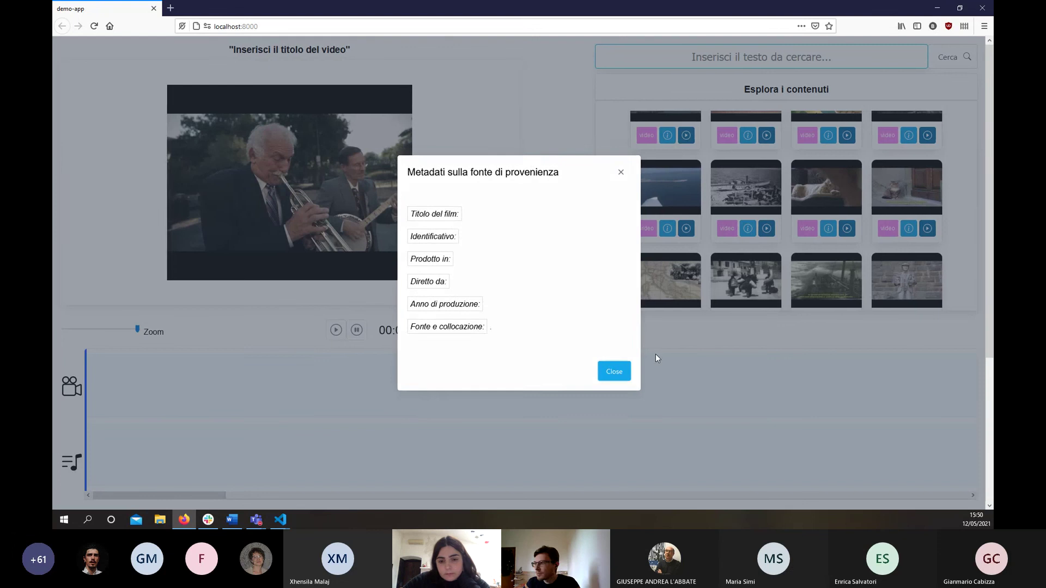
click(926, 230)
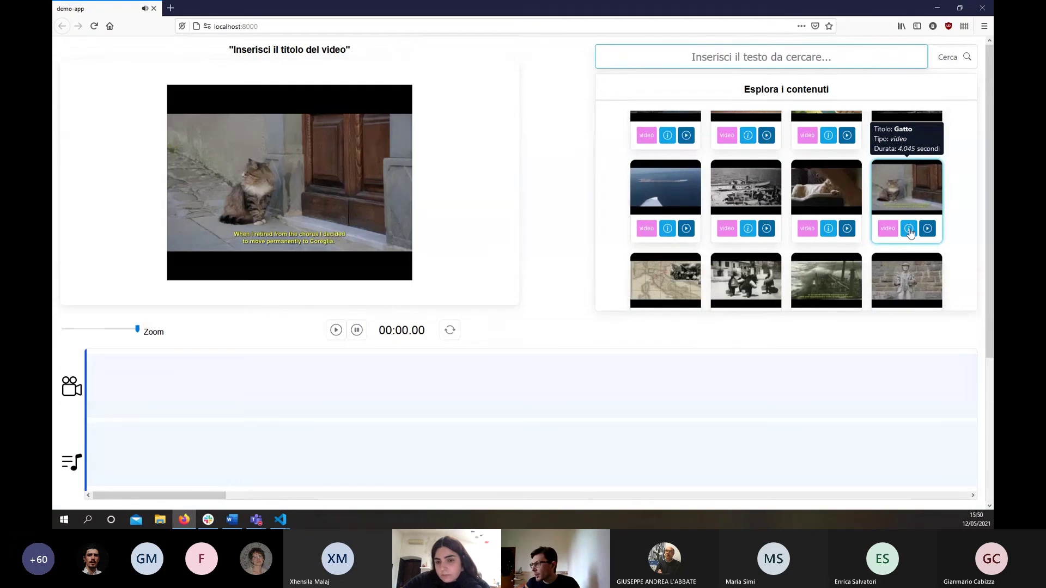
Review the Gatto clip's source metadata, highlighting the film title, identifier, director and shelf-location entries, and close the dialog
click(908, 228)
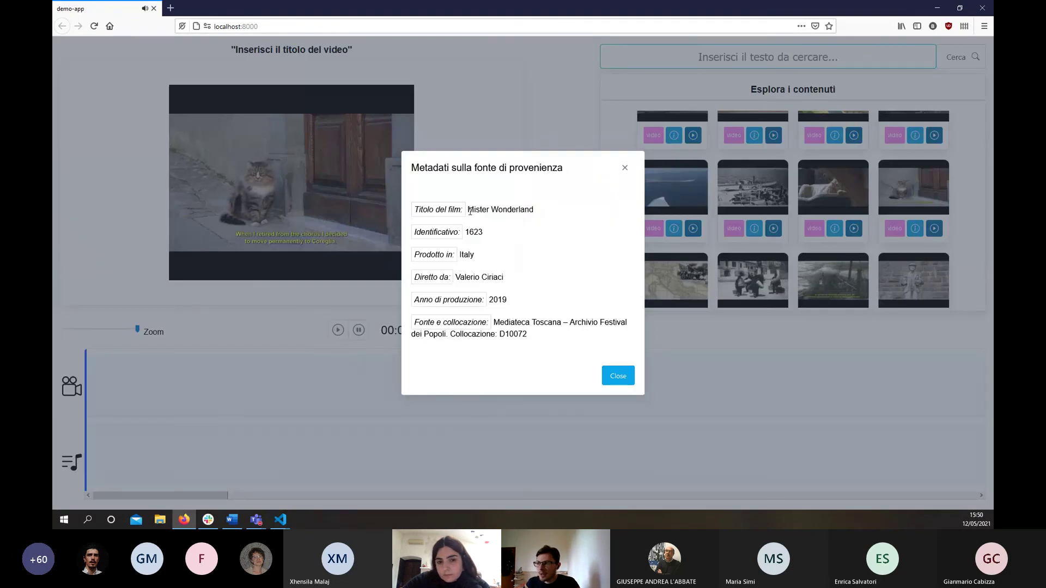
drag(469, 210, 544, 212)
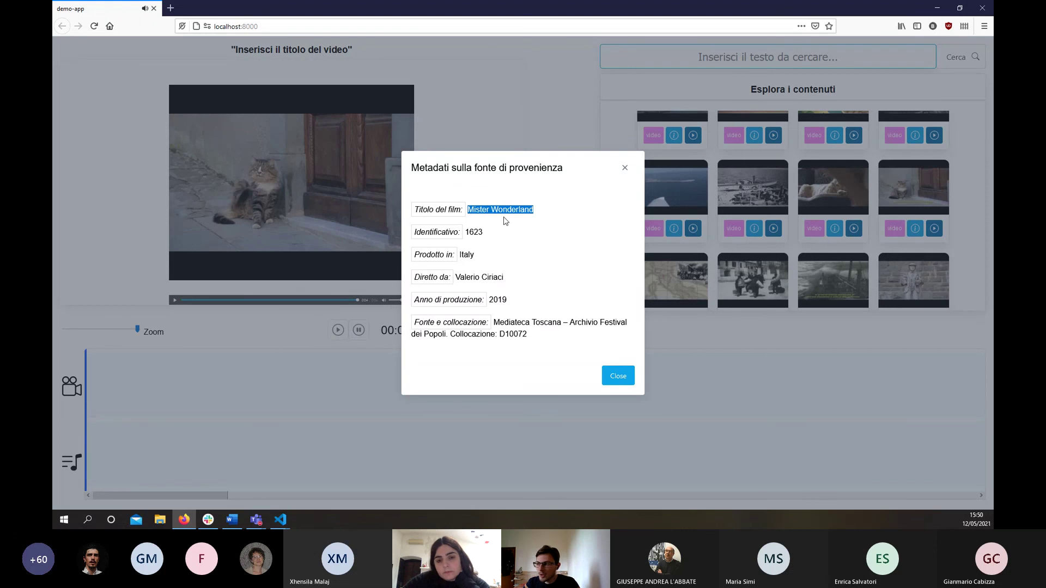
drag(453, 233, 474, 232)
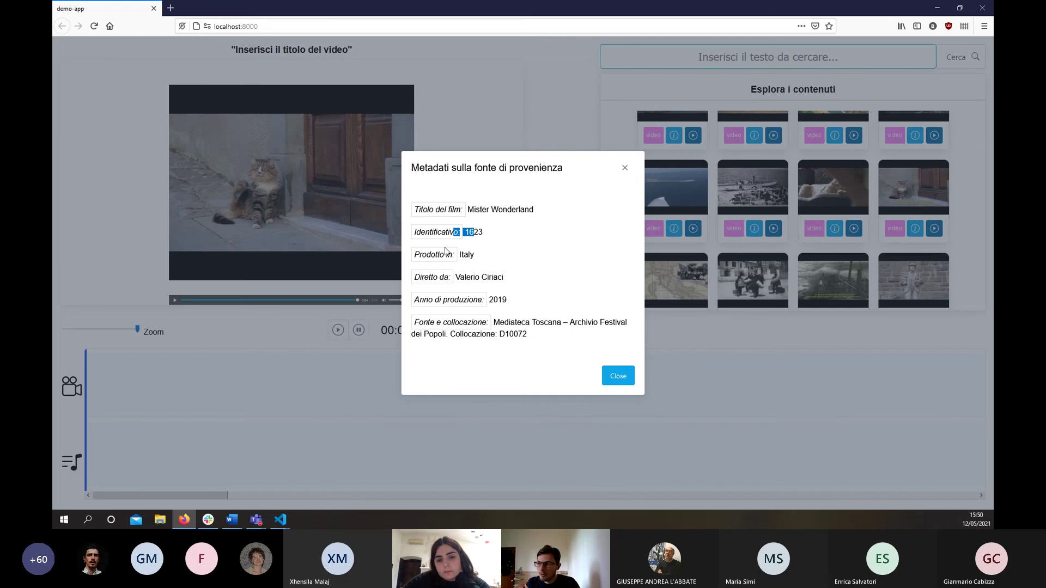
drag(457, 276, 512, 278)
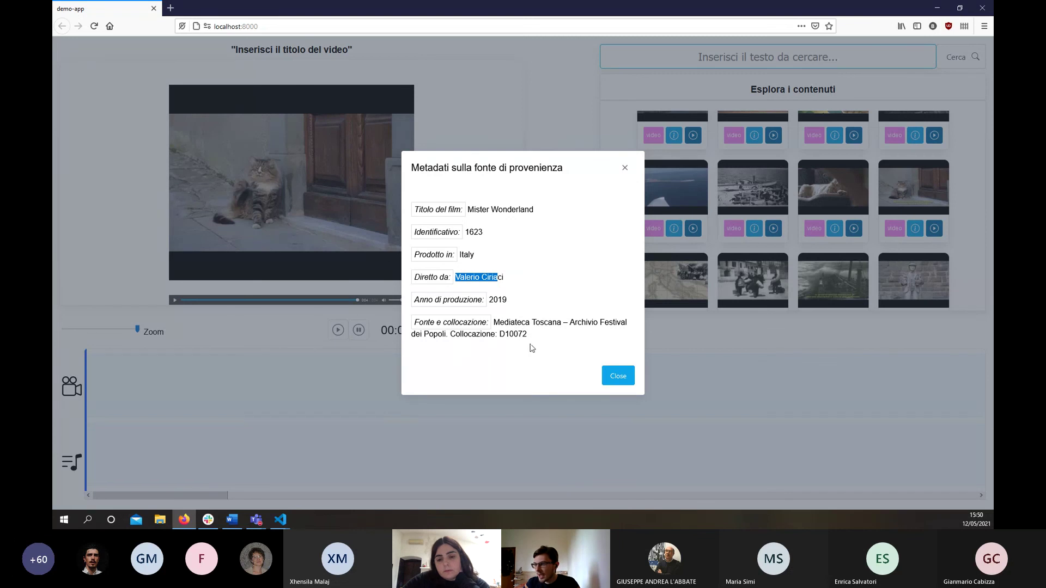
drag(460, 336, 527, 335)
click(485, 327)
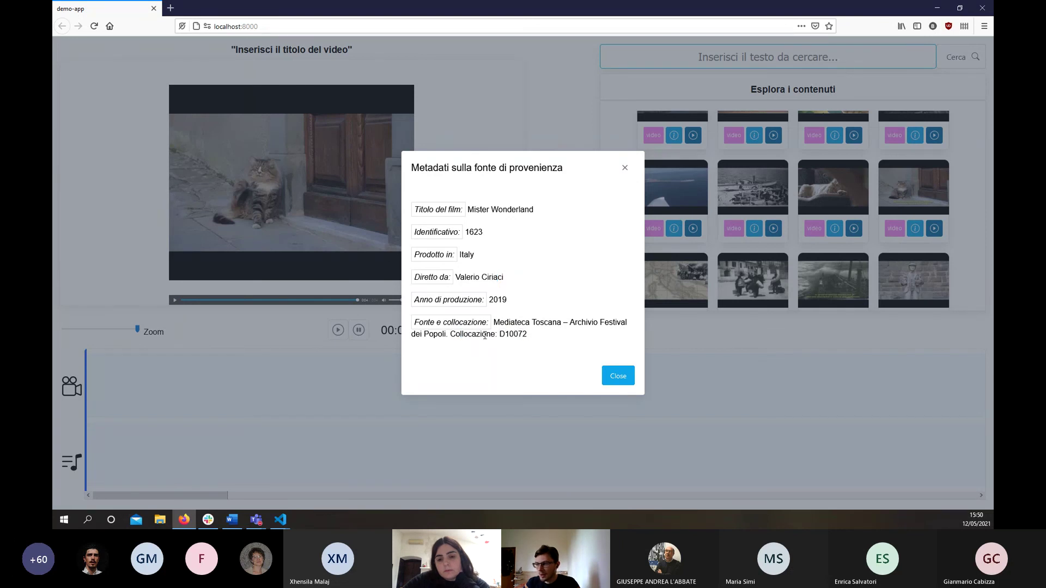
click(618, 376)
Find the Battello antico Pentcho clip in the content library and place it at the start of the video track
scroll(705, 256, down, 10)
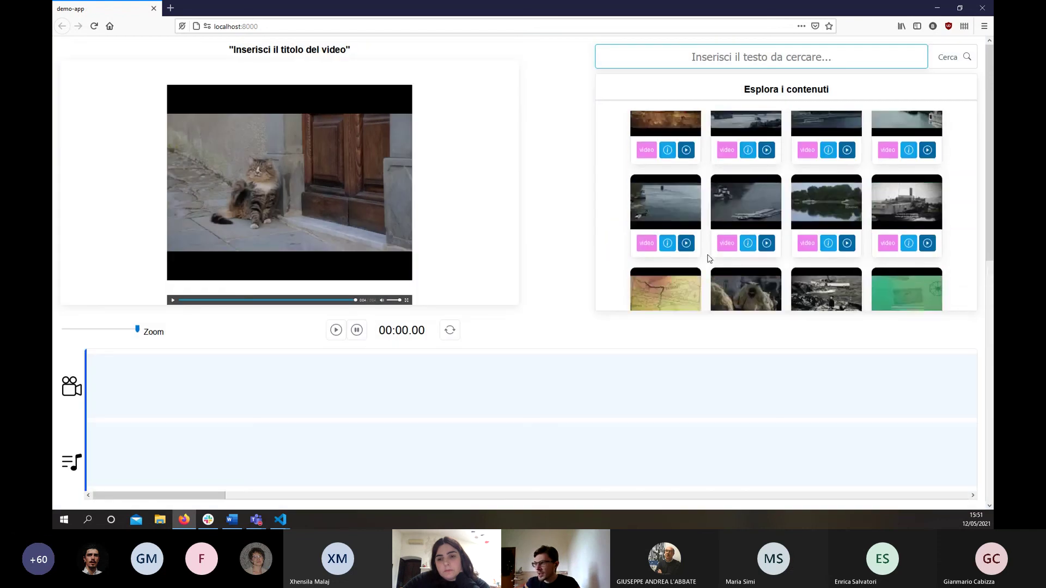
scroll(697, 270, up, 2)
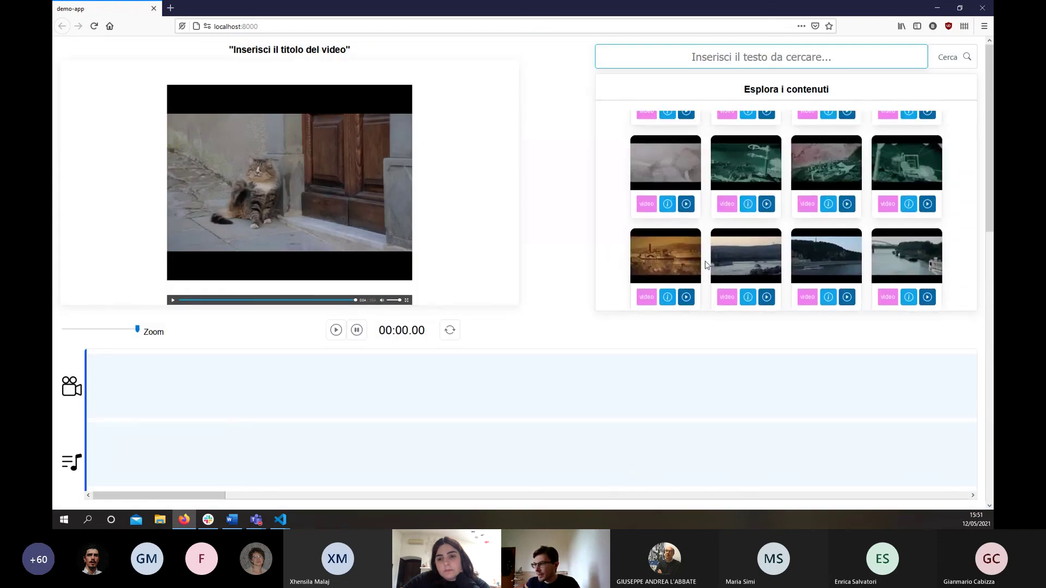
scroll(683, 278, down, 1)
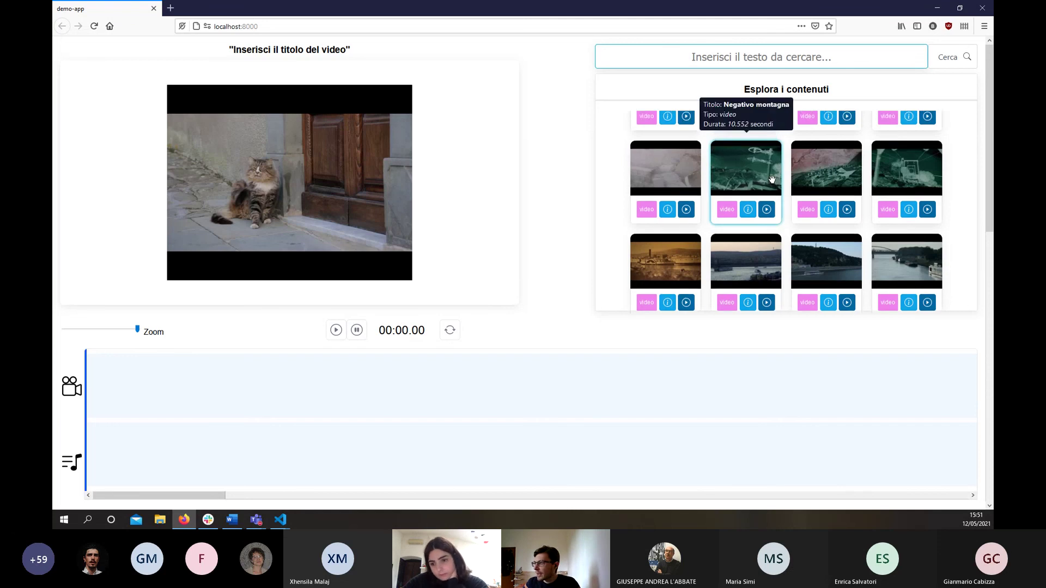
scroll(772, 179, up, 2)
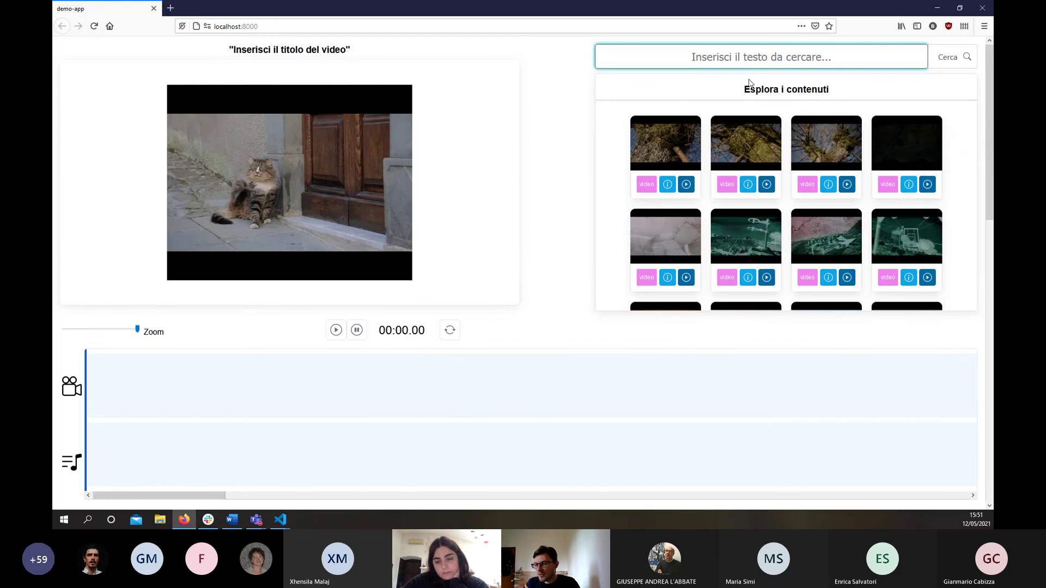
scroll(752, 183, down, 2)
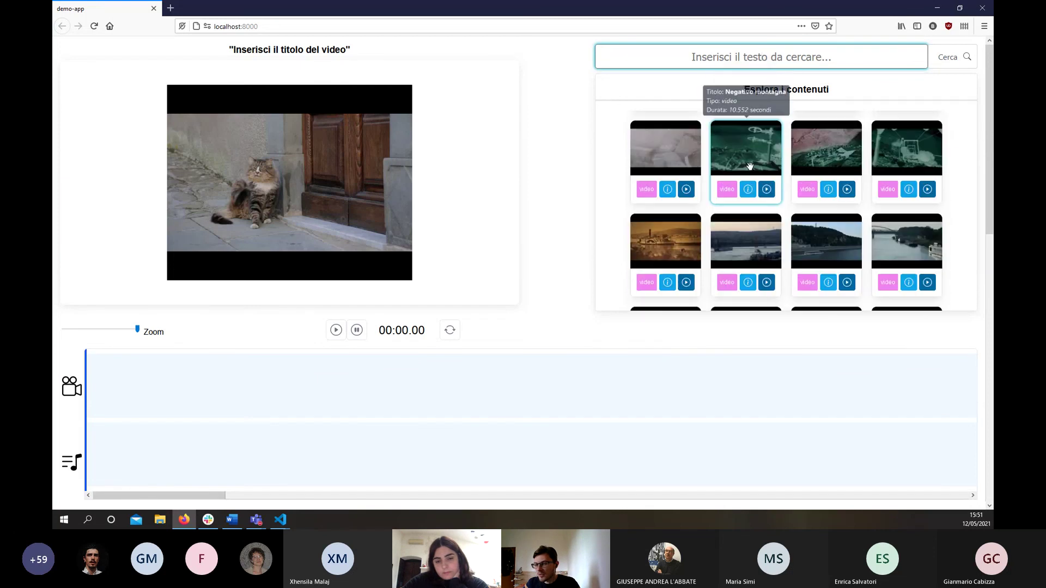
scroll(750, 169, down, 1)
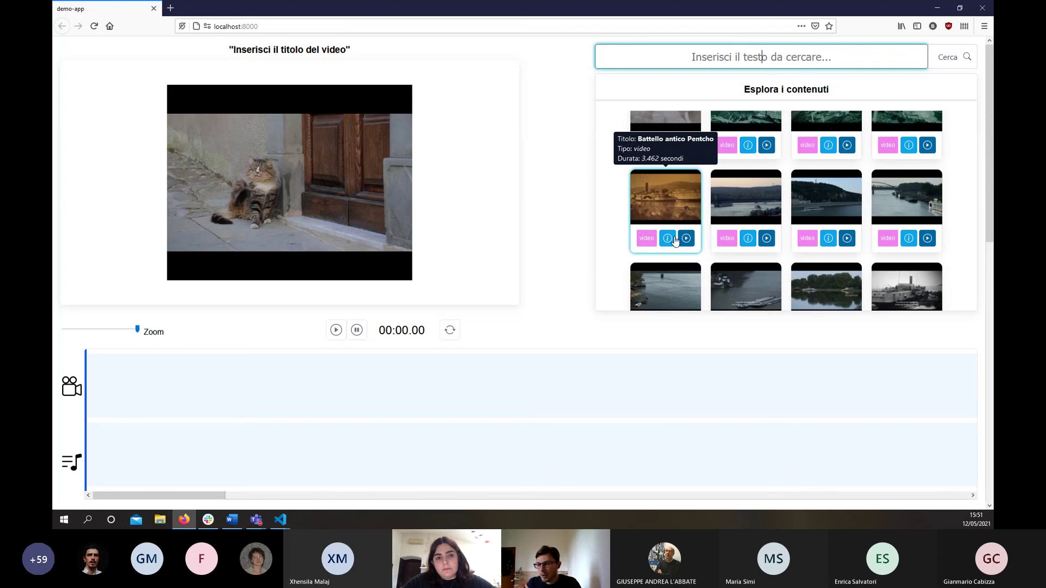
scroll(679, 231, up, 2)
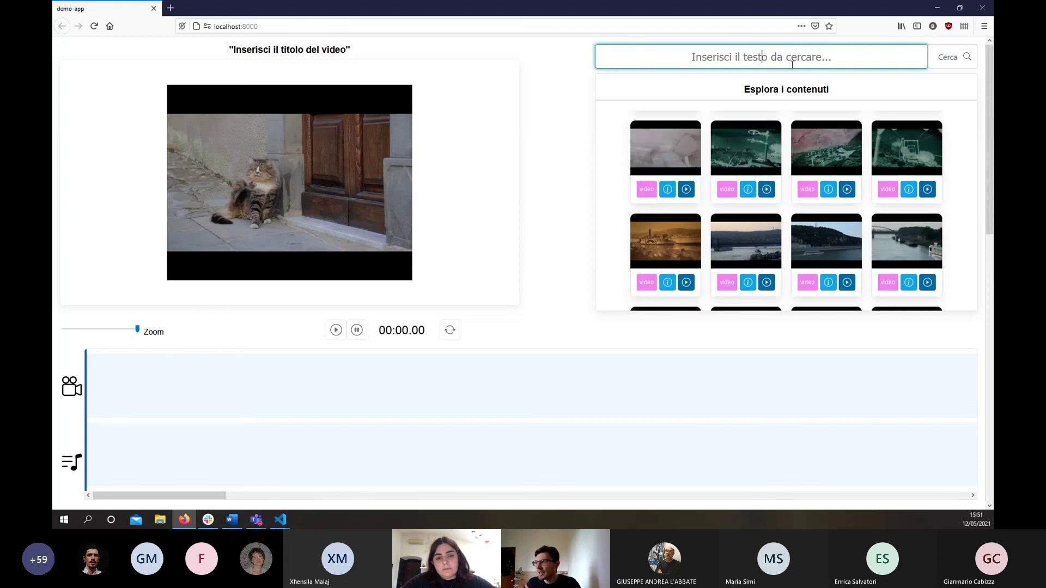
mouse_move(720, 152)
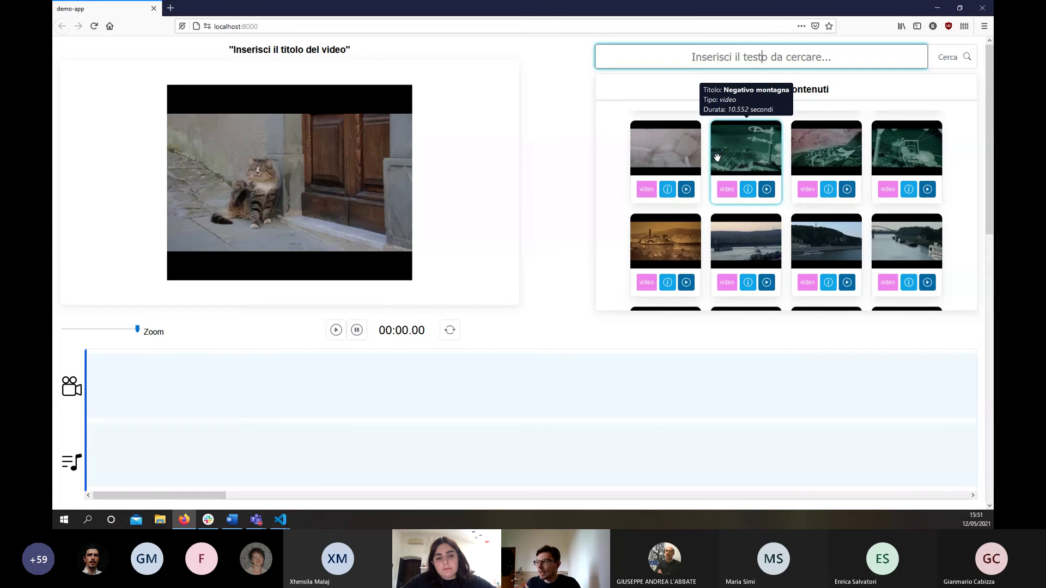
scroll(654, 180, down, 1)
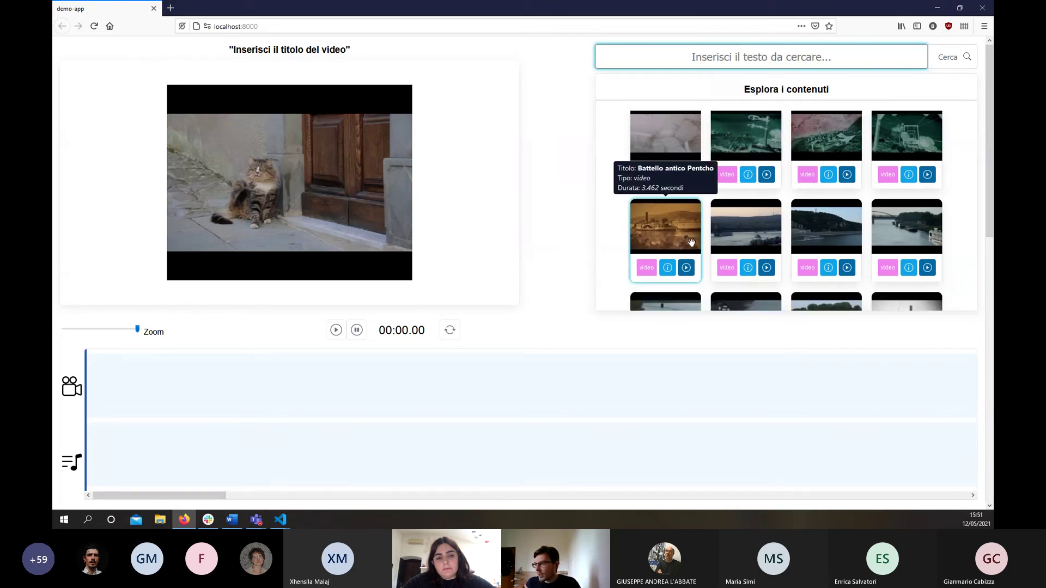
drag(665, 227, 382, 393)
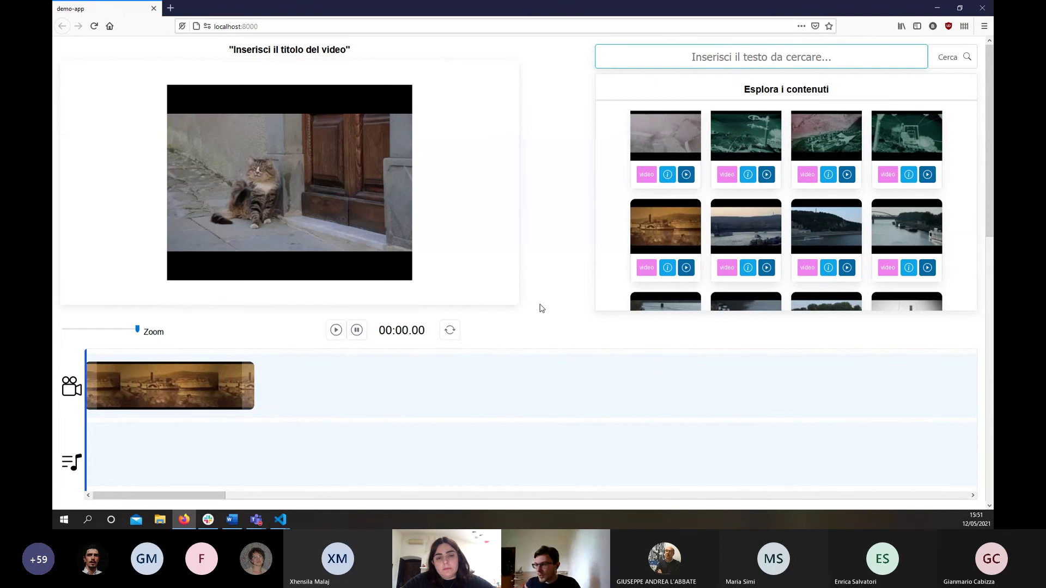
Find a sound item in the content library and add it to the audio track
scroll(724, 240, down, 3)
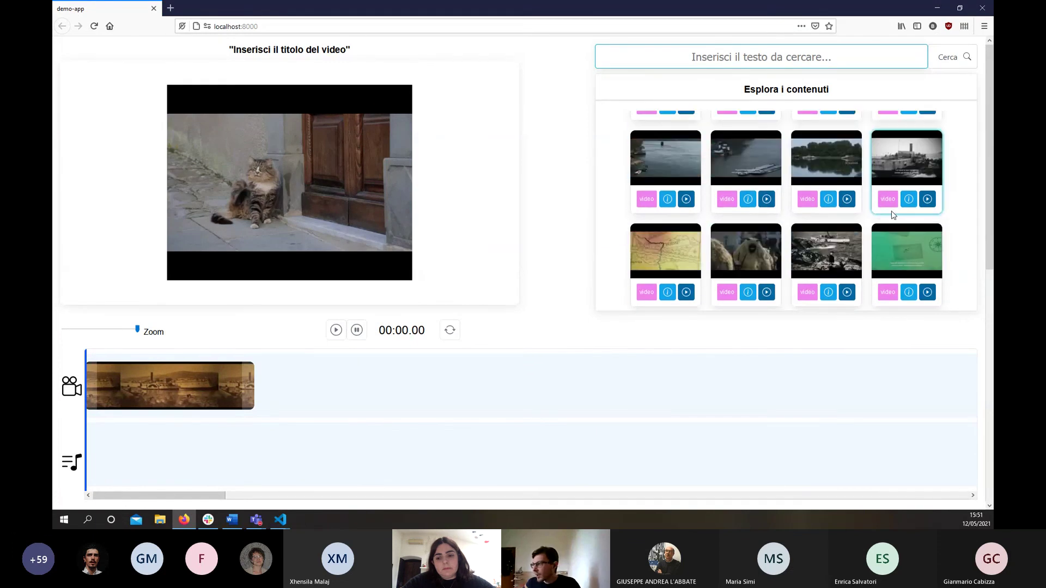
scroll(904, 229, down, 5)
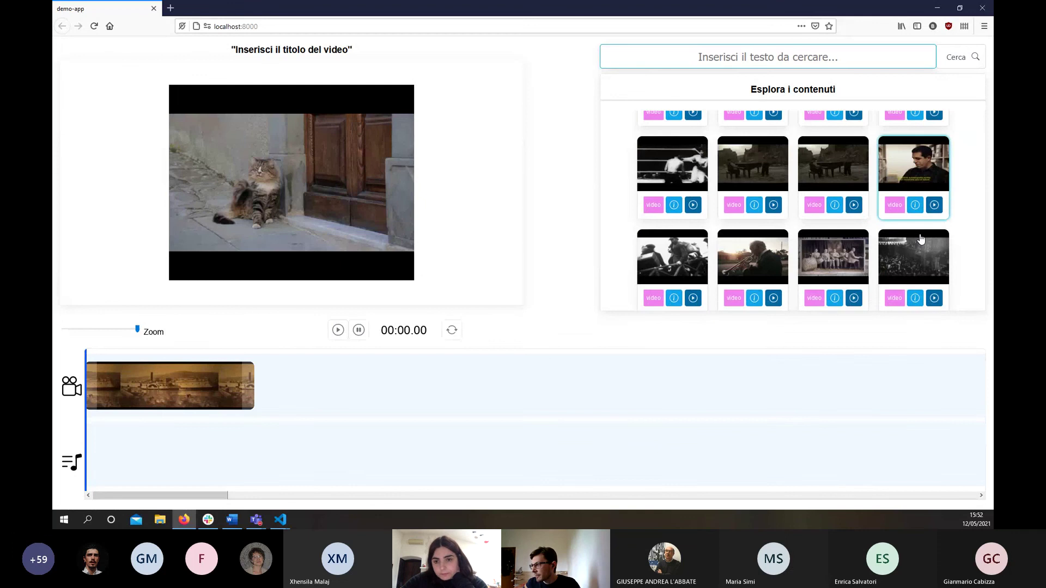
scroll(905, 235, down, 2)
drag(894, 233, 354, 444)
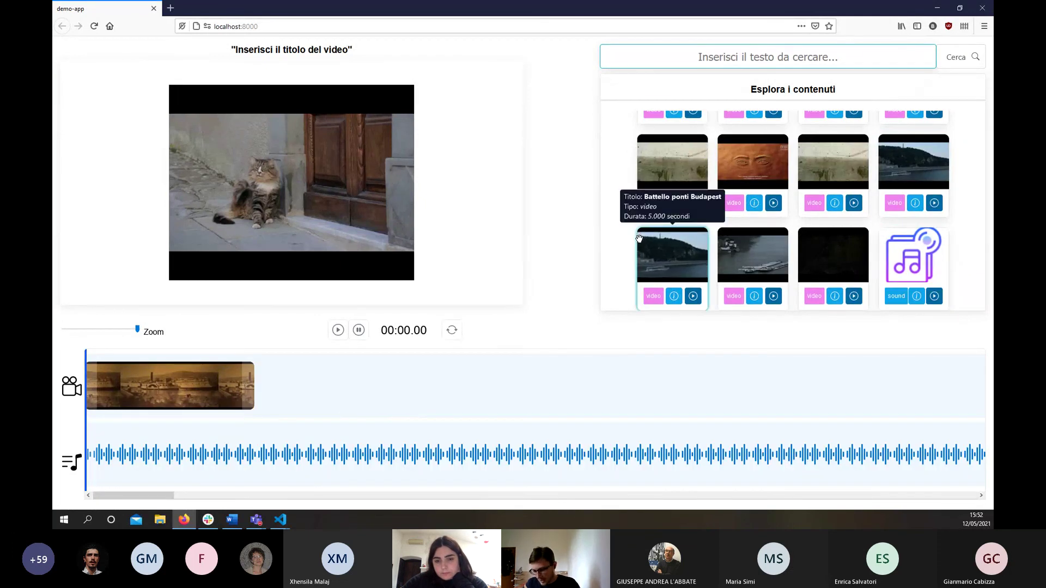
scroll(708, 232, up, 2)
scroll(715, 232, up, 1)
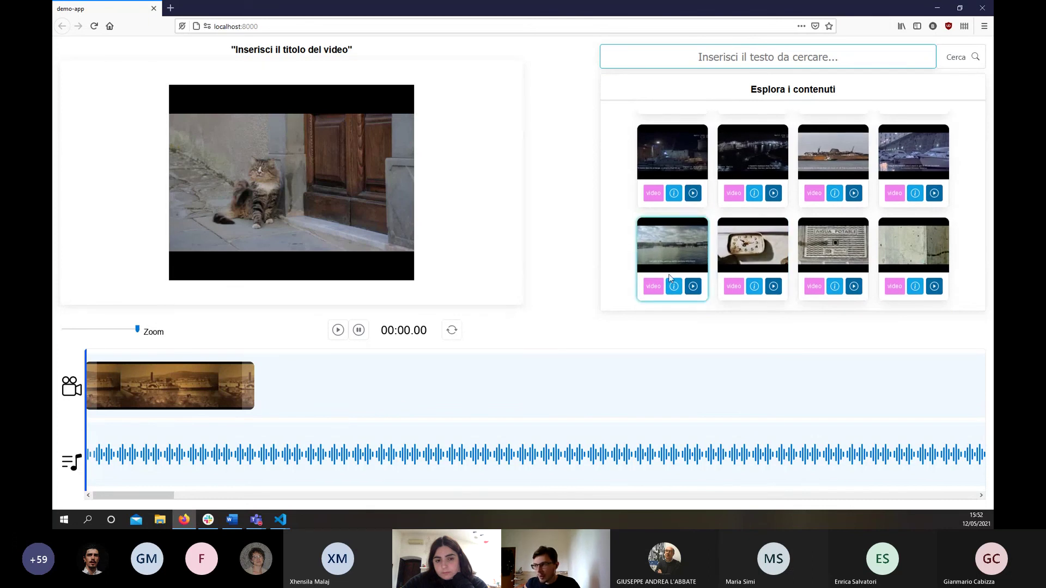
mouse_move(682, 256)
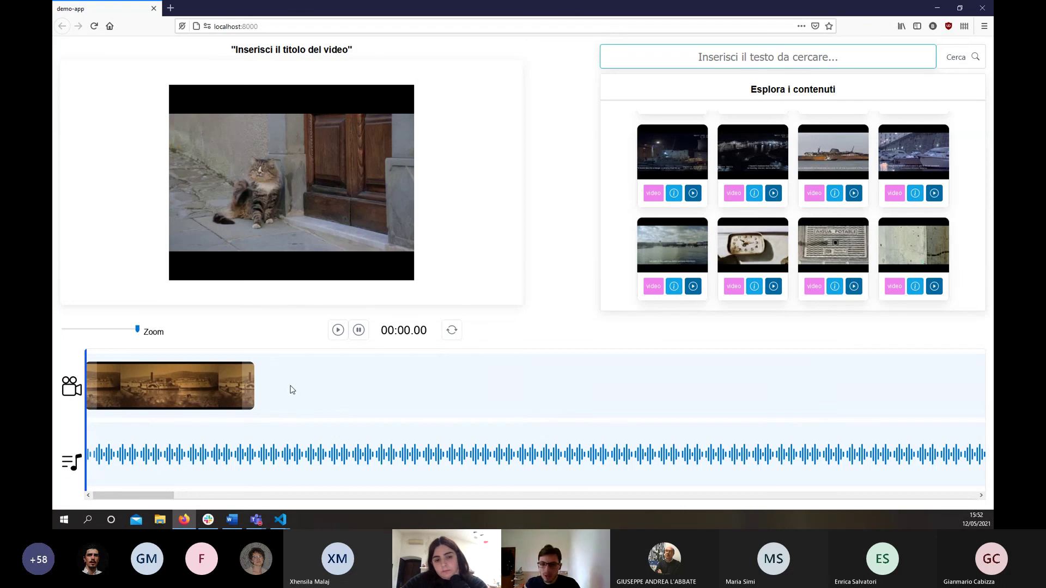
scroll(823, 99, down, 5)
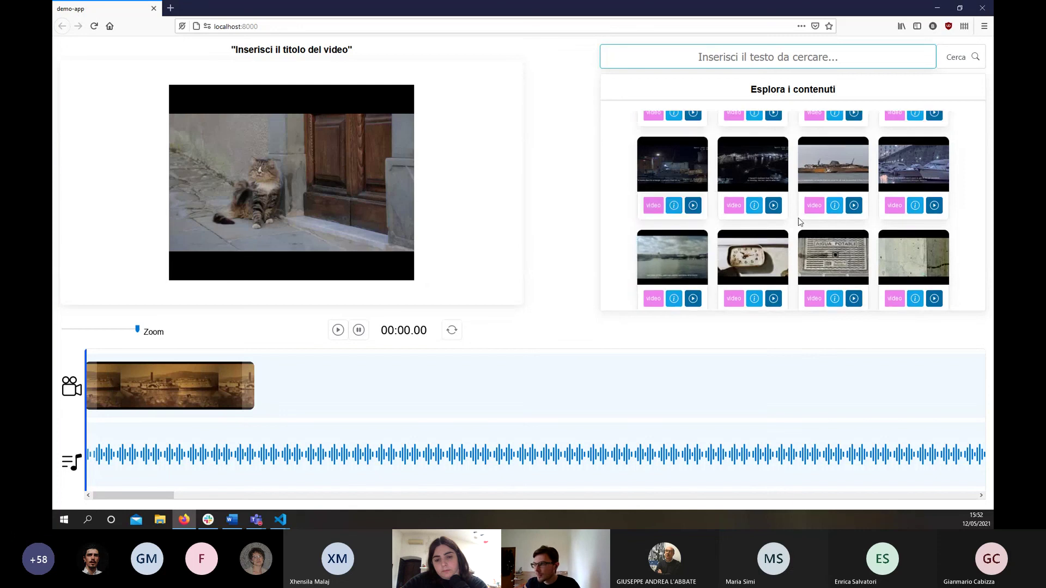
Search the library for "passeggeri" and add the first matching clip after Battello antico Pentcho on the video track
click(818, 61)
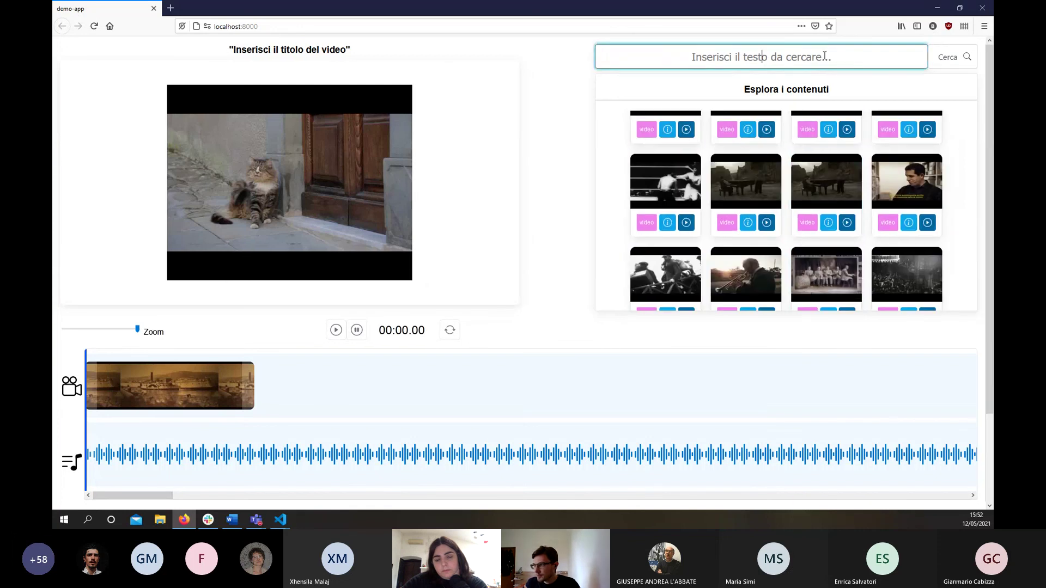
text(pas)
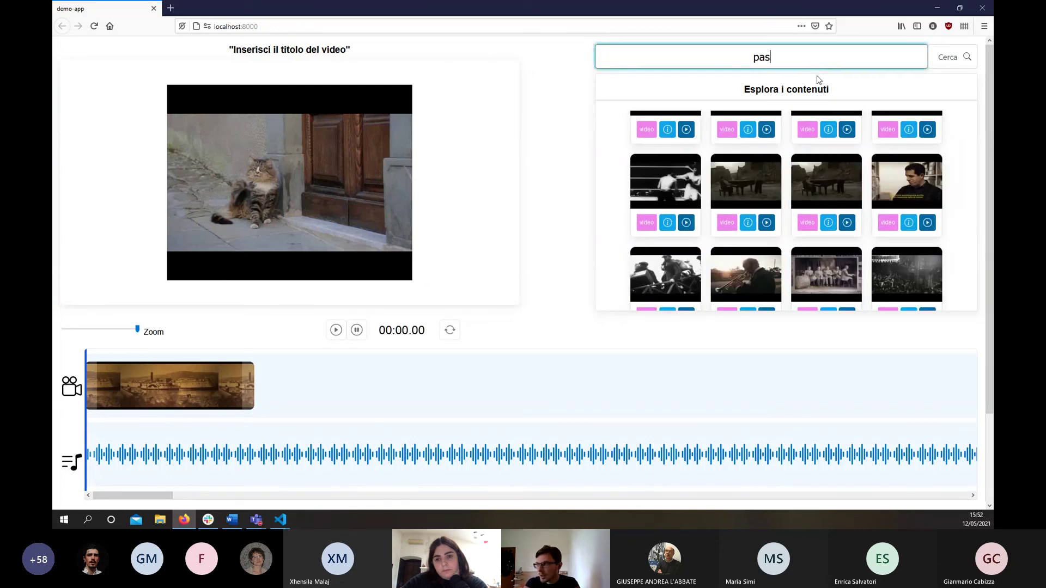
text(seggeri)
key(Return)
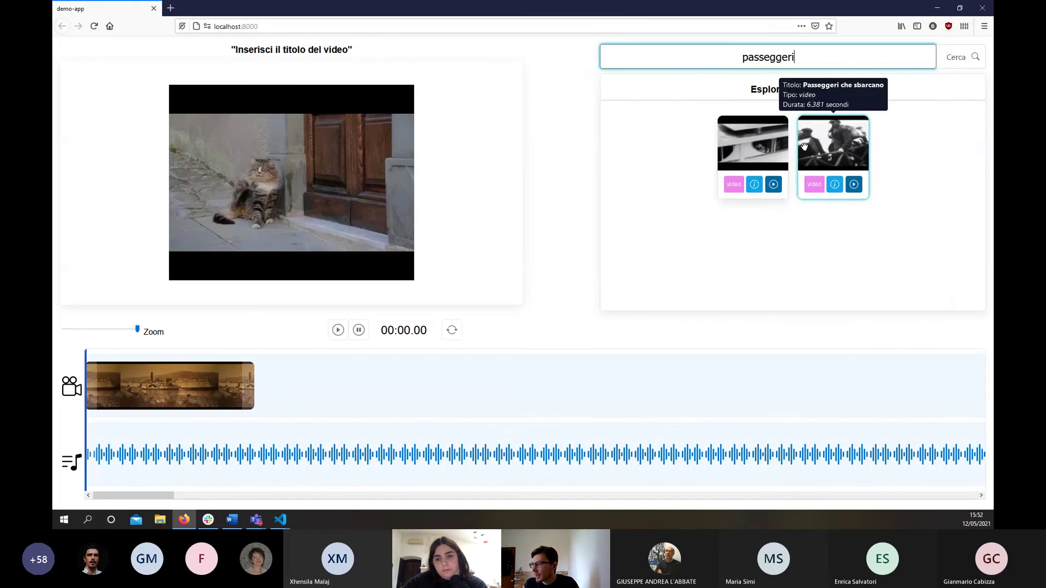
drag(752, 143, 549, 391)
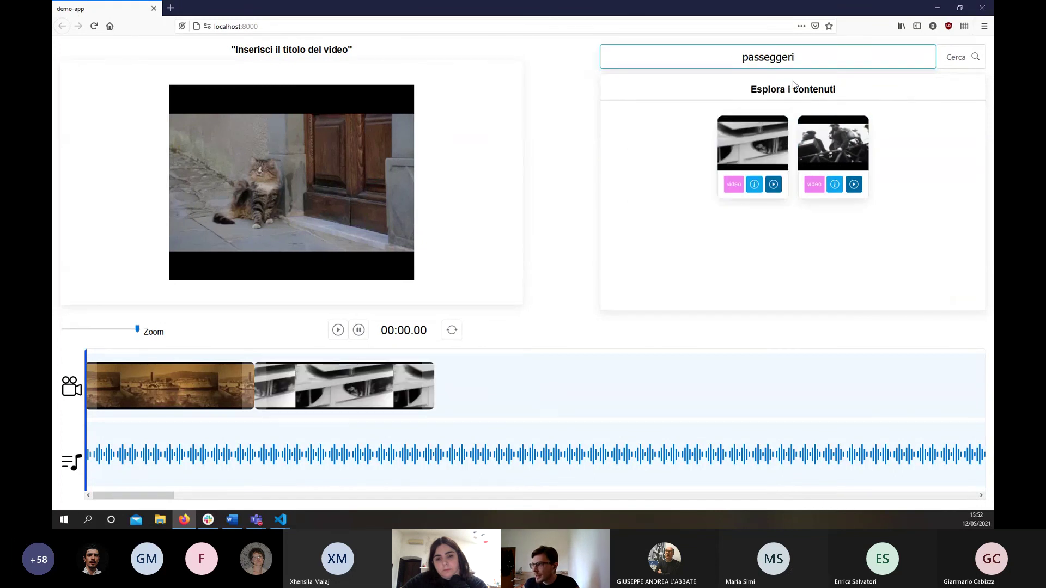
Search the library for "mappa" and append the black-and-white map clip, followed by the yellow map clip, to the video track
double_click(797, 61)
text(mappa)
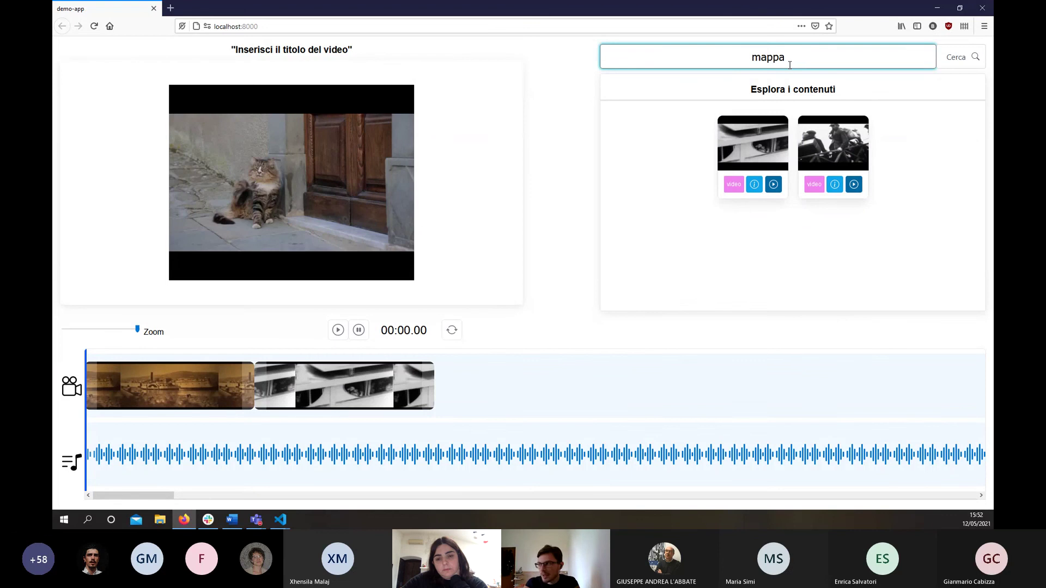
key(Return)
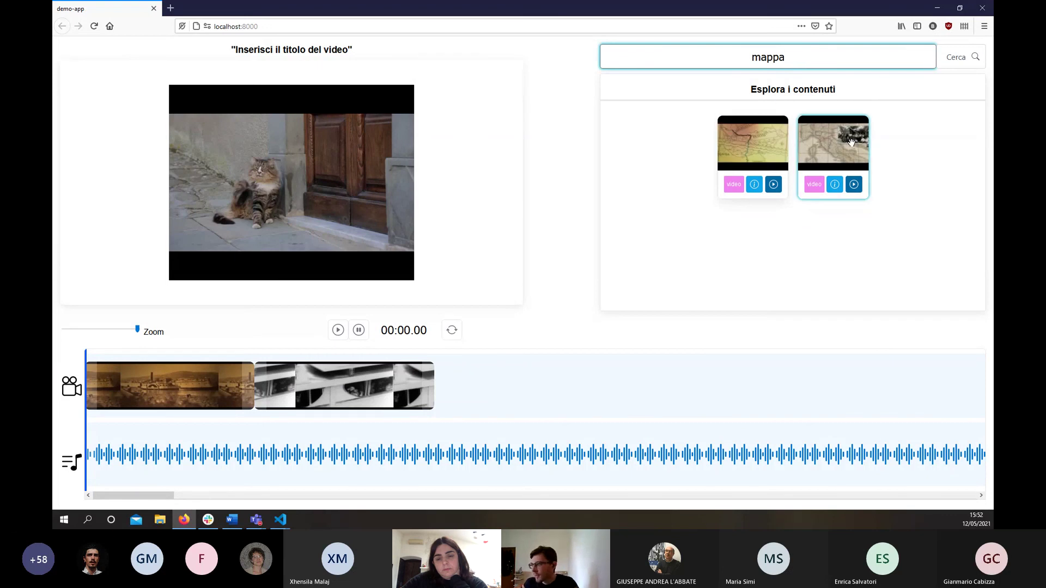
drag(833, 143, 671, 385)
drag(764, 124, 708, 384)
Search the library for "battello" and append the middle clip of the second result row to the video track
double_click(764, 56)
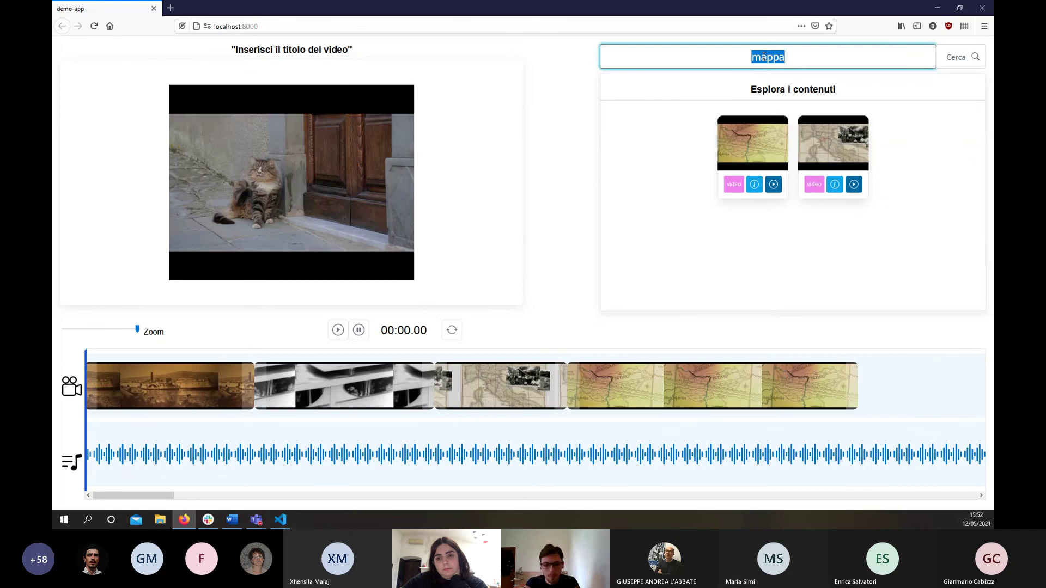
text(battello)
key(Return)
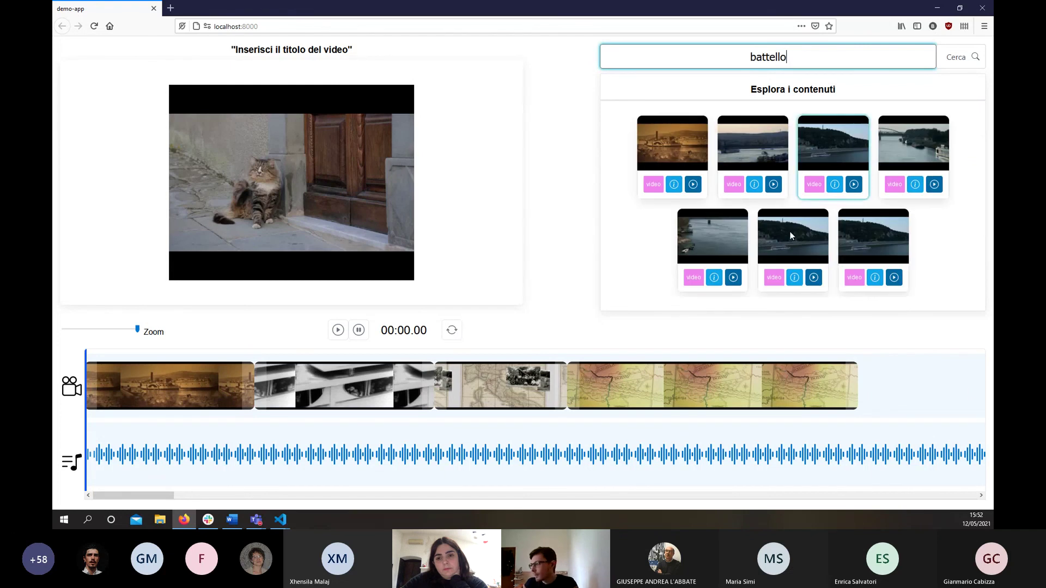
drag(790, 235, 623, 350)
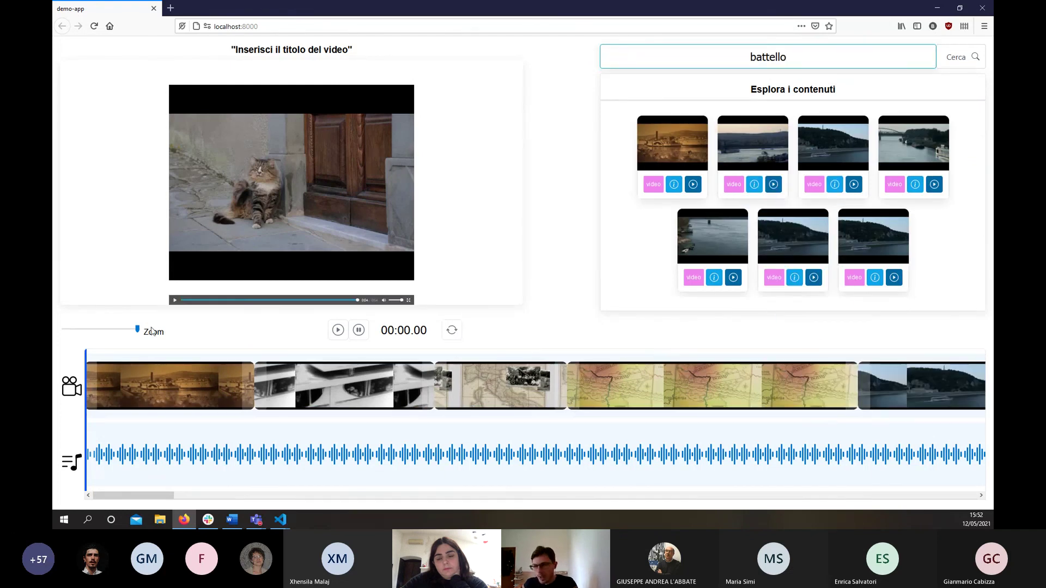
Append the last "battello" result, Battello ponti Budapest, and the Nave o battello Serbia clip to the video track, clearing the search text in between
drag(137, 329, 99, 333)
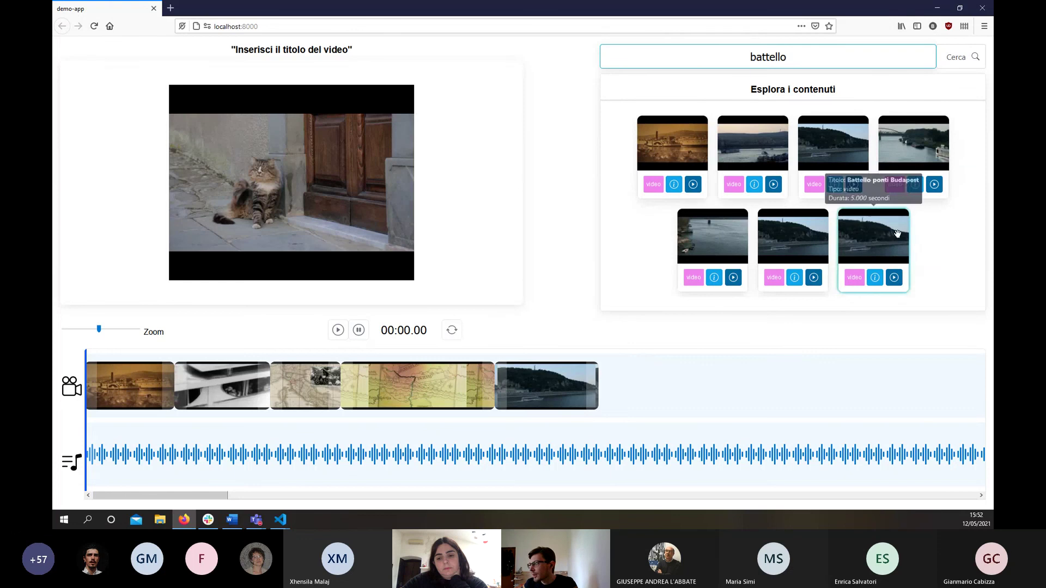
drag(874, 237, 759, 390)
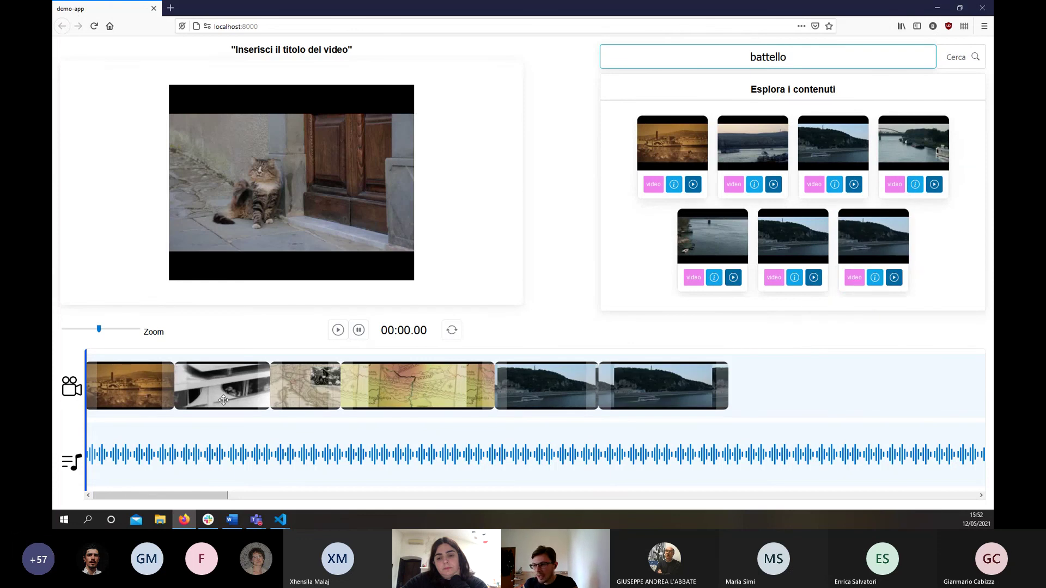
double_click(832, 63)
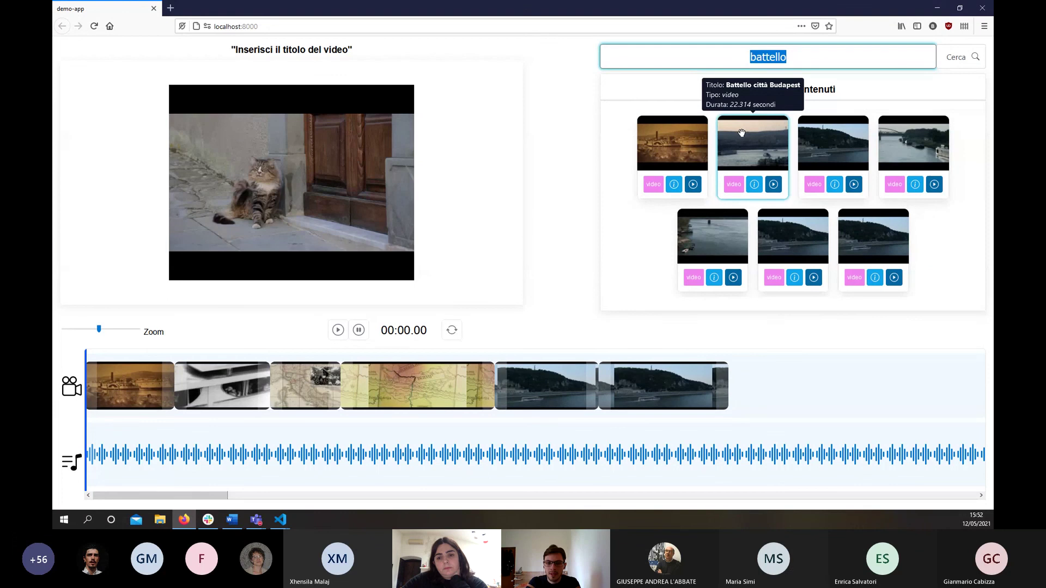
key(BackSpace)
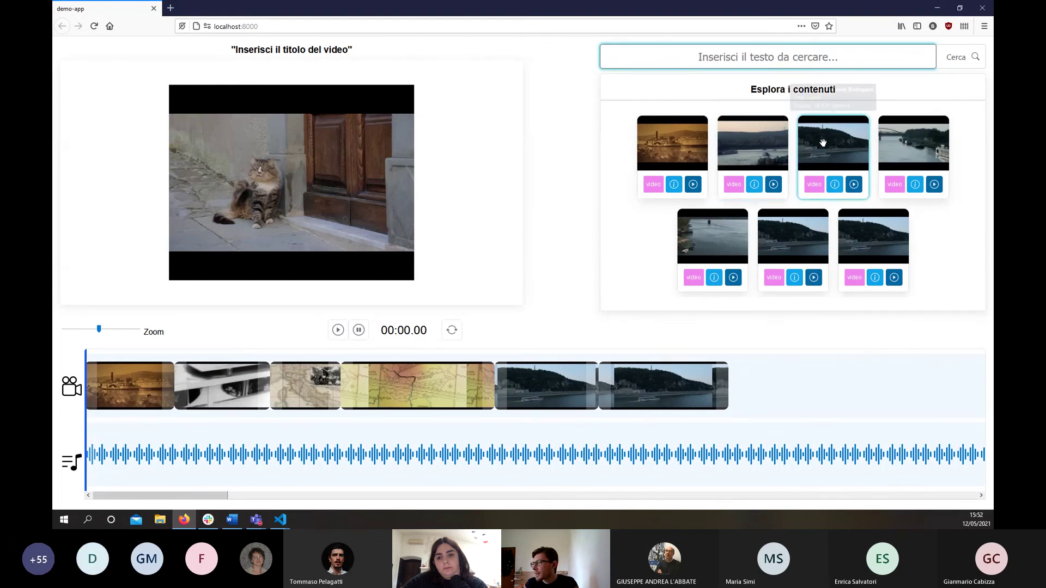
mouse_move(715, 239)
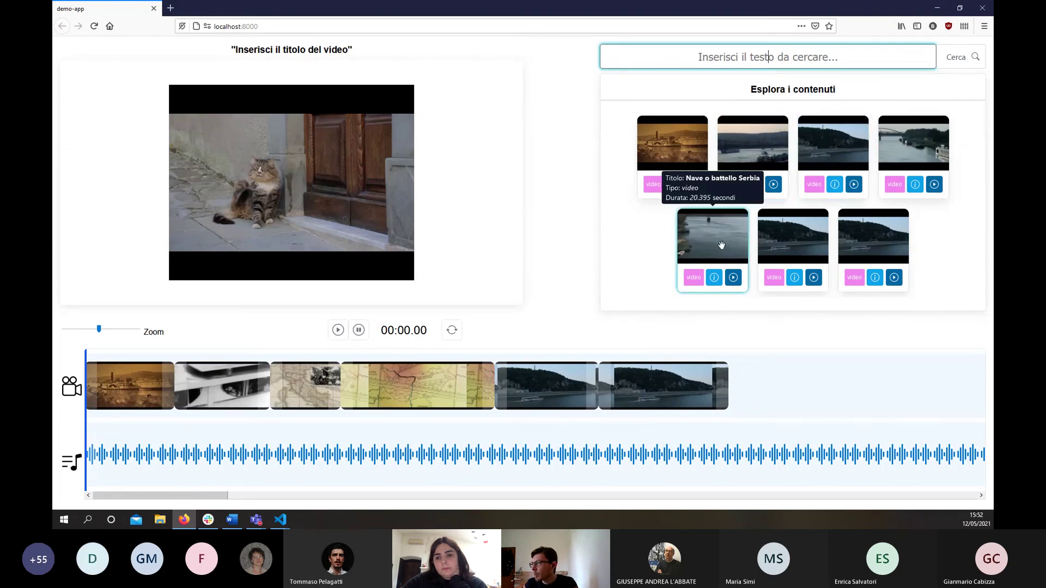
drag(716, 239, 779, 385)
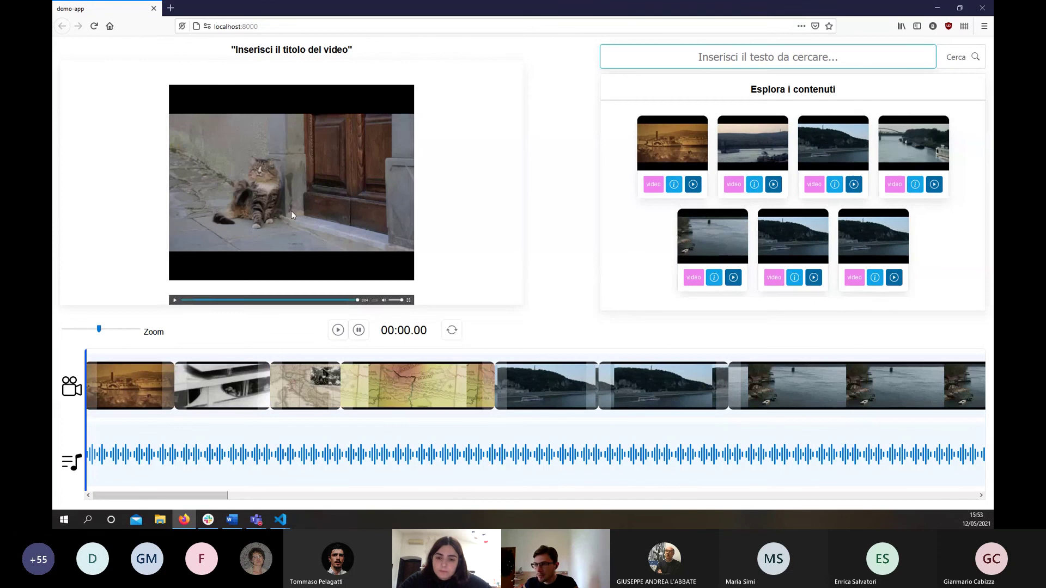
Search the library for "chiatta", preview the first Chiatta clip, and append it to the video track
click(796, 63)
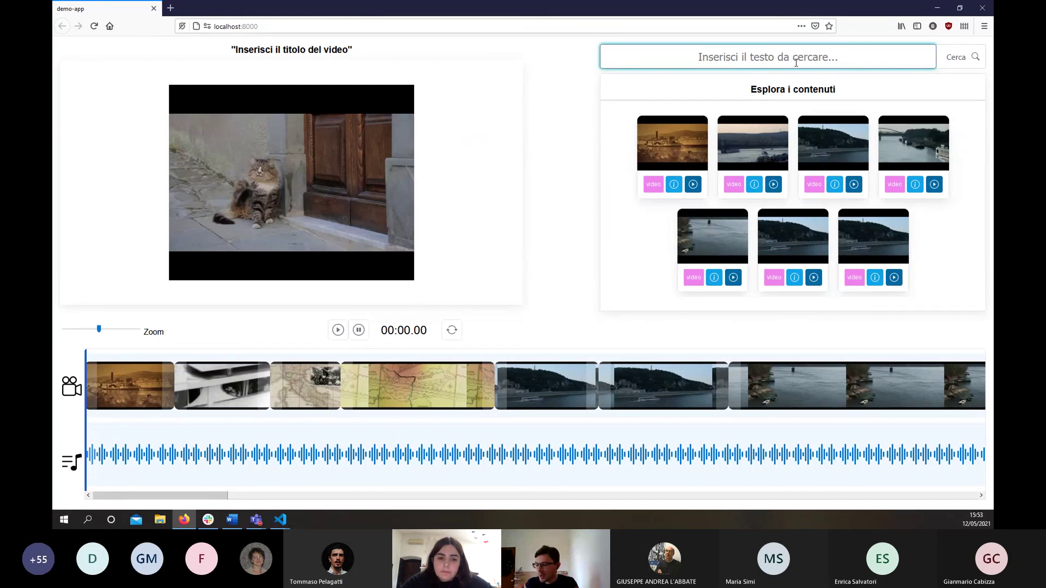
text(chiatta)
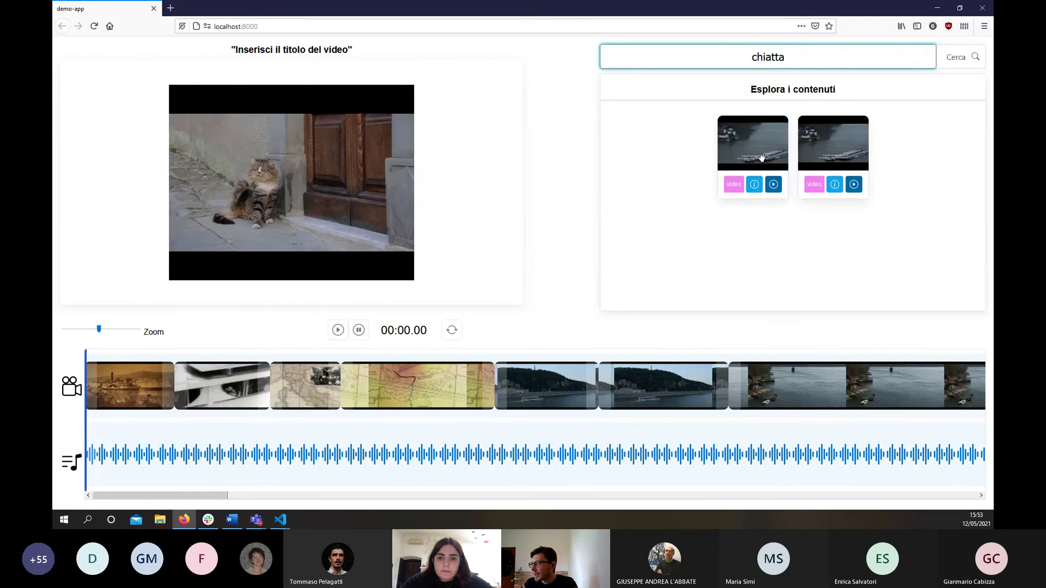
click(769, 185)
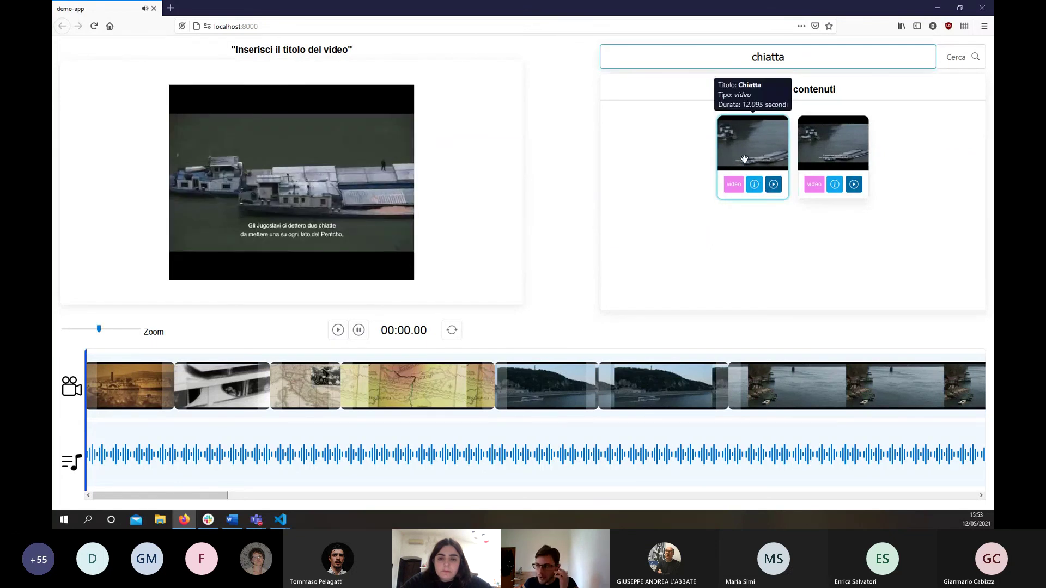
mouse_move(385, 302)
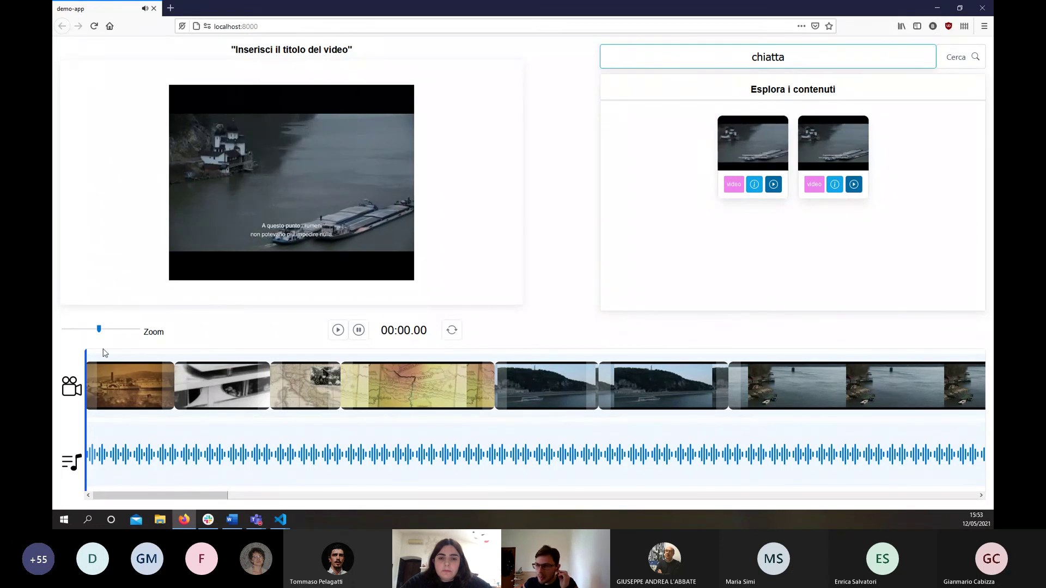
drag(97, 330, 81, 329)
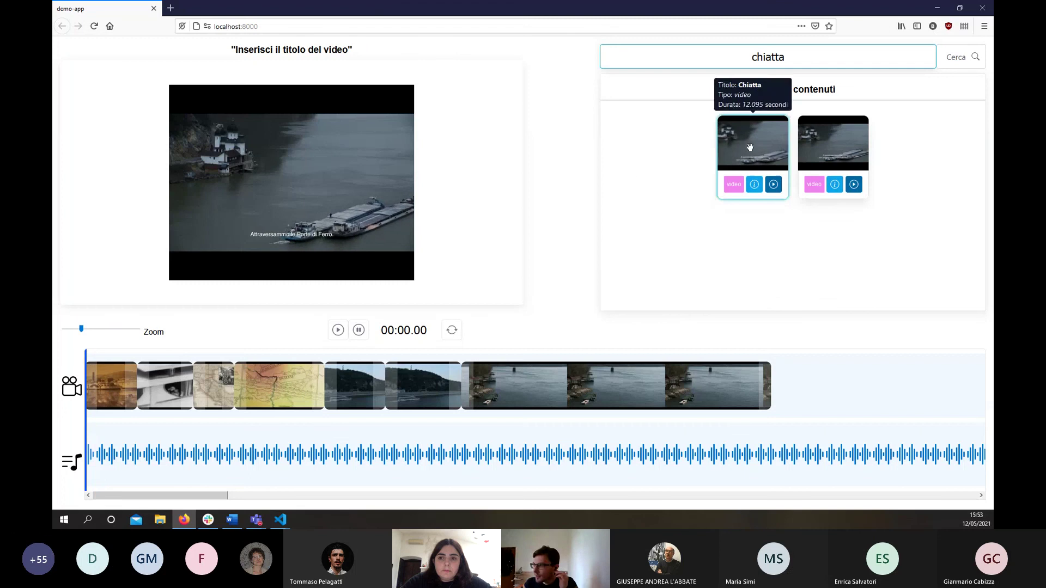
drag(752, 145, 808, 385)
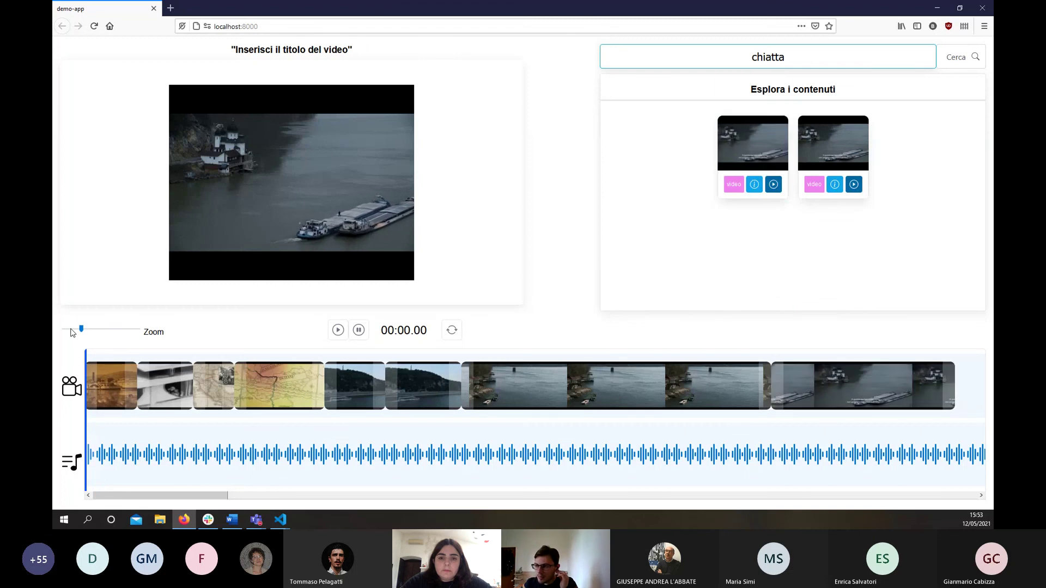
Search the library for "livorno" and append the first matching clip to the video track
drag(71, 332, 68, 330)
double_click(768, 61)
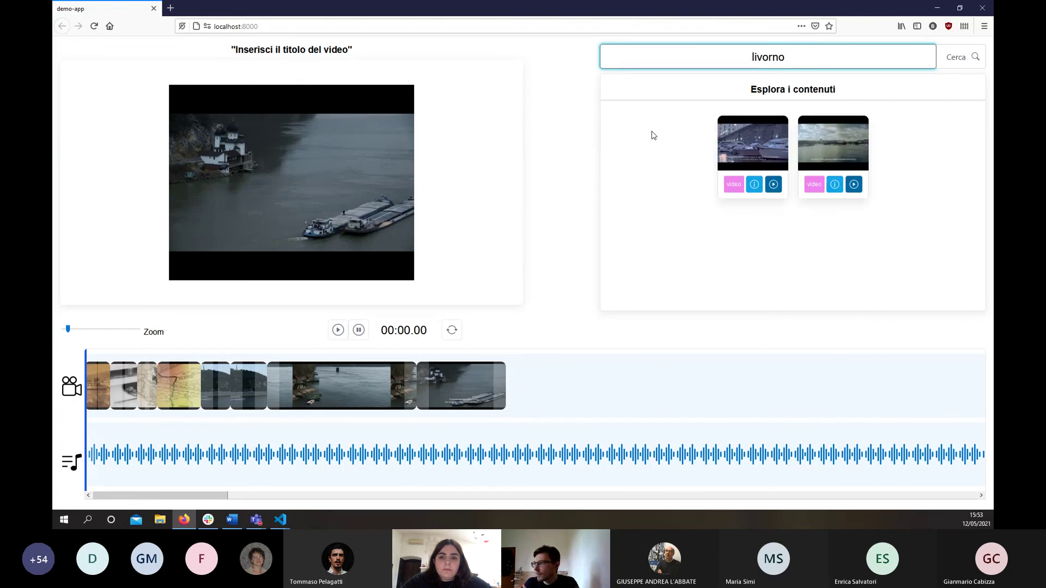
drag(752, 144, 619, 382)
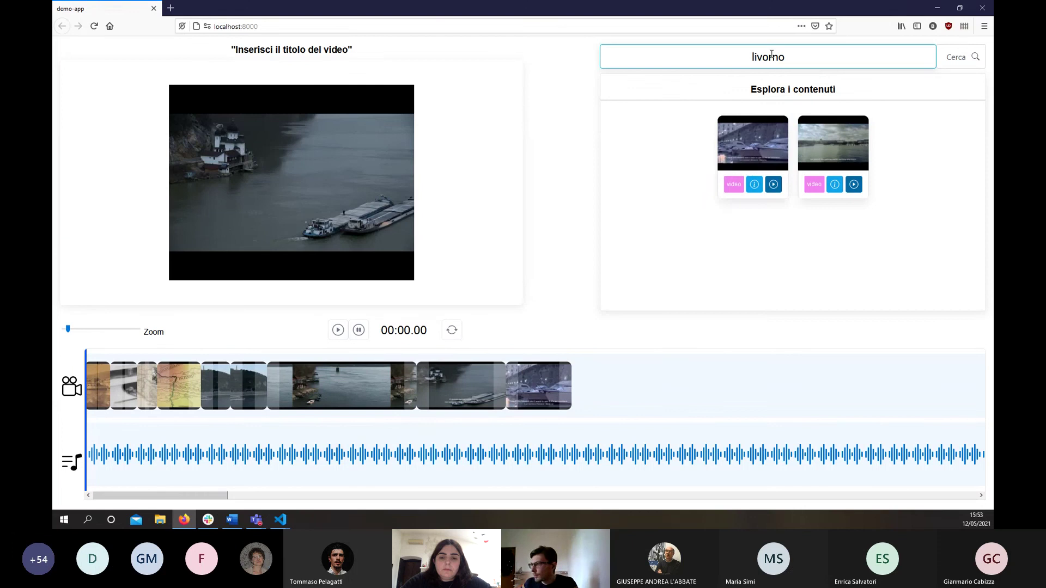
Search the library for "acqua" and append the fourth matching clip to the video track
double_click(771, 68)
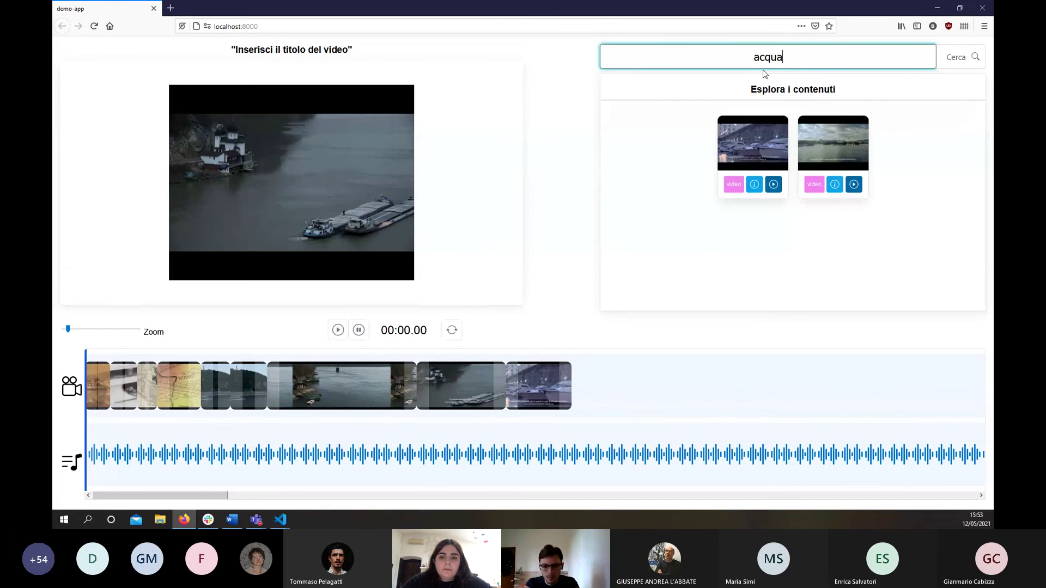
text(acqua)
drag(914, 145, 689, 401)
Search the library for "alba" and append the dark matching clip to the video track
double_click(773, 66)
text(a)
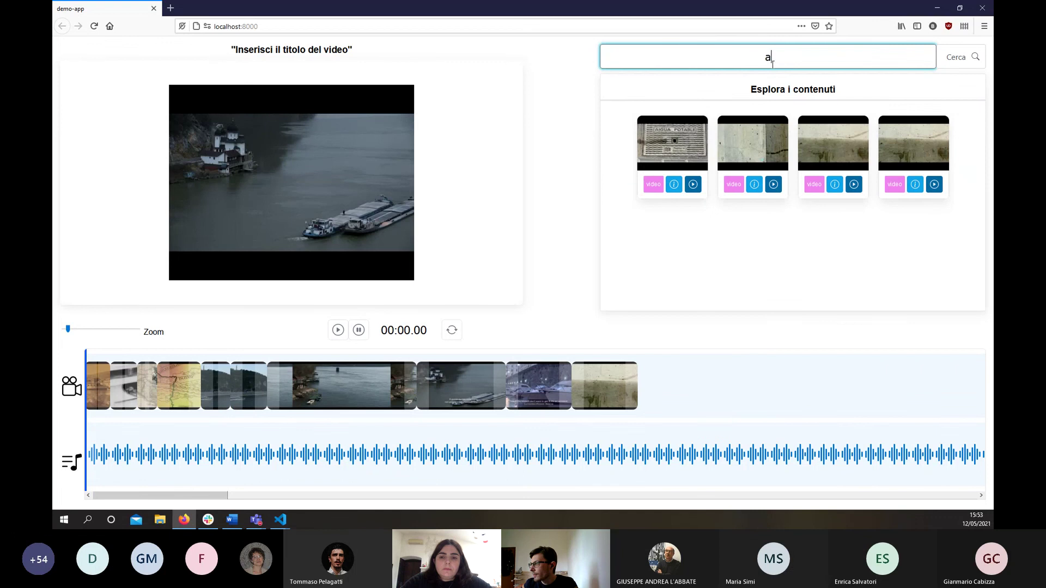
text(lba)
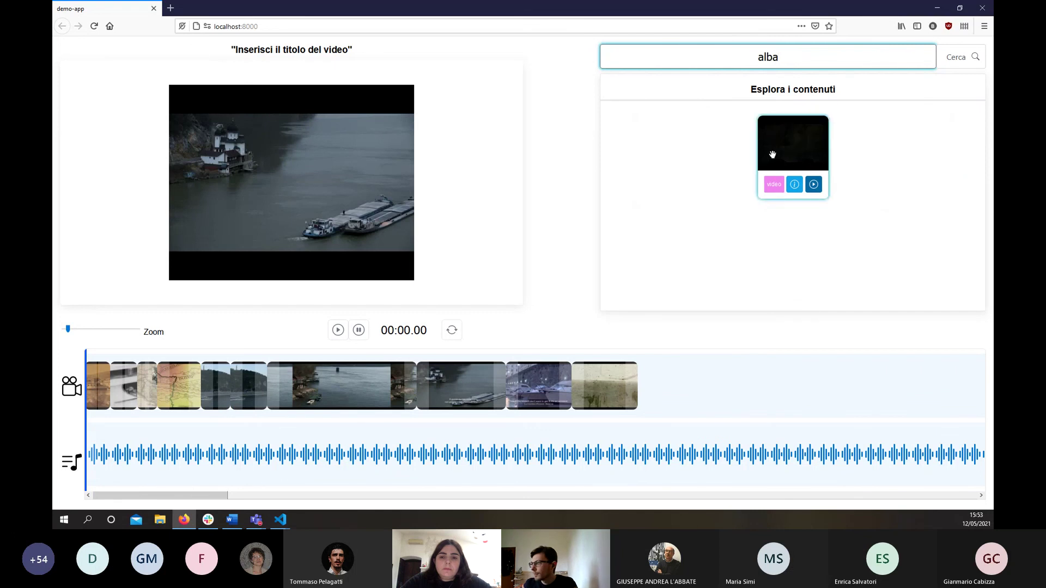
drag(771, 156, 779, 387)
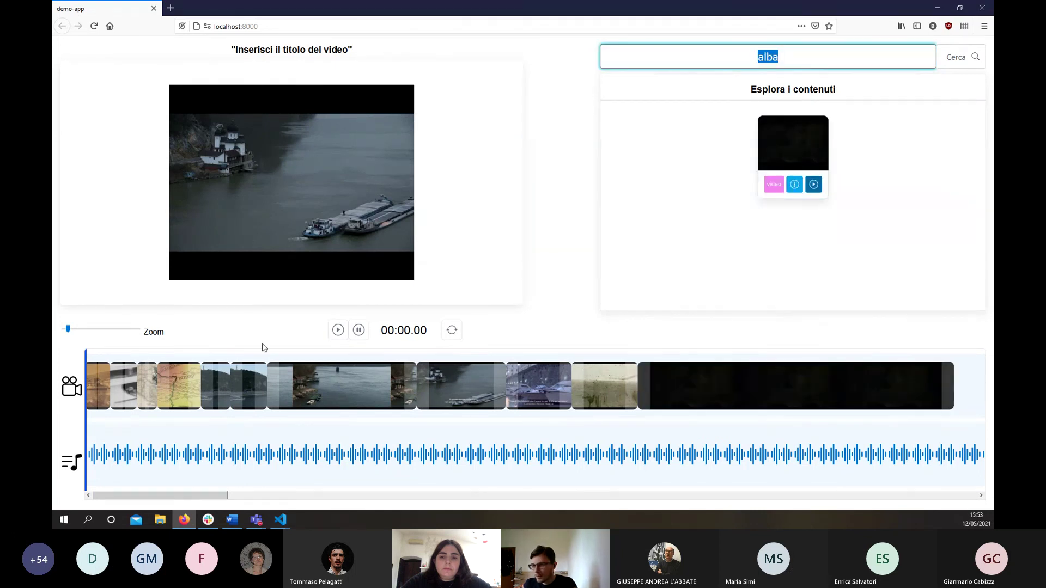
Search the library for "pentcho" and append the second result, followed by the Nave Pentcho clip, to the video track
drag(75, 331, 64, 330)
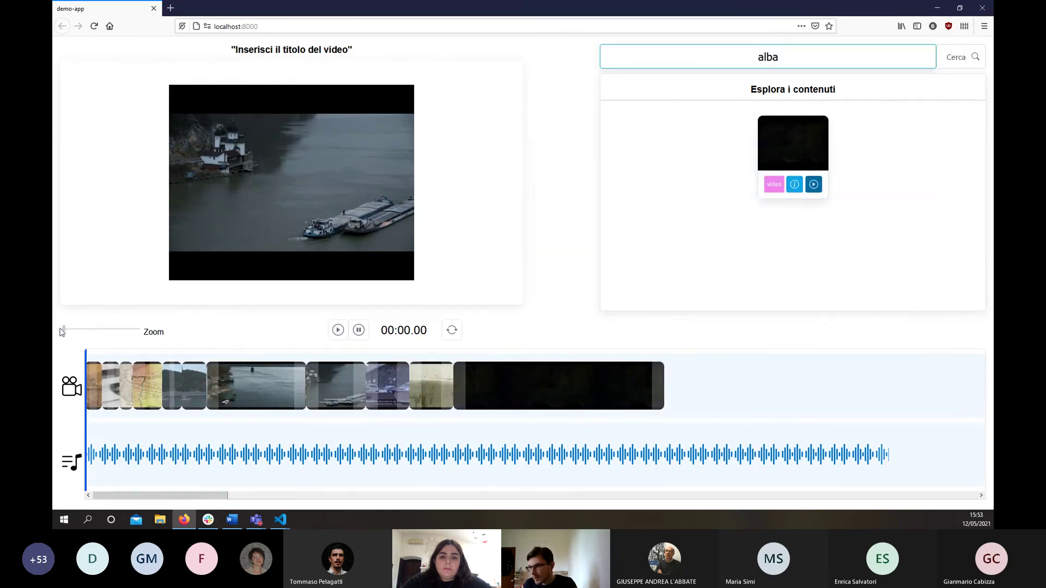
double_click(790, 57)
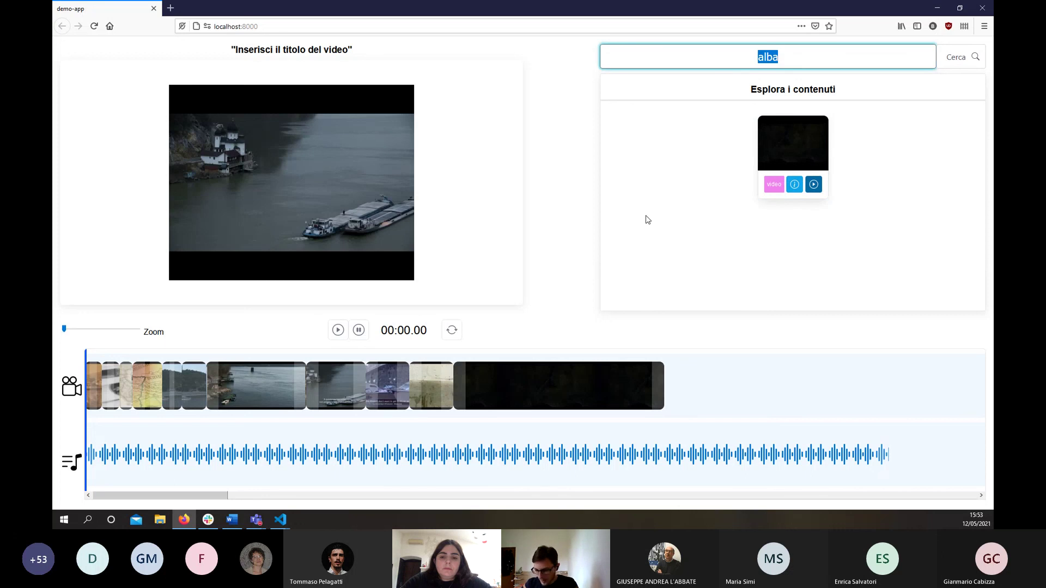
text(pentcho)
key(Return)
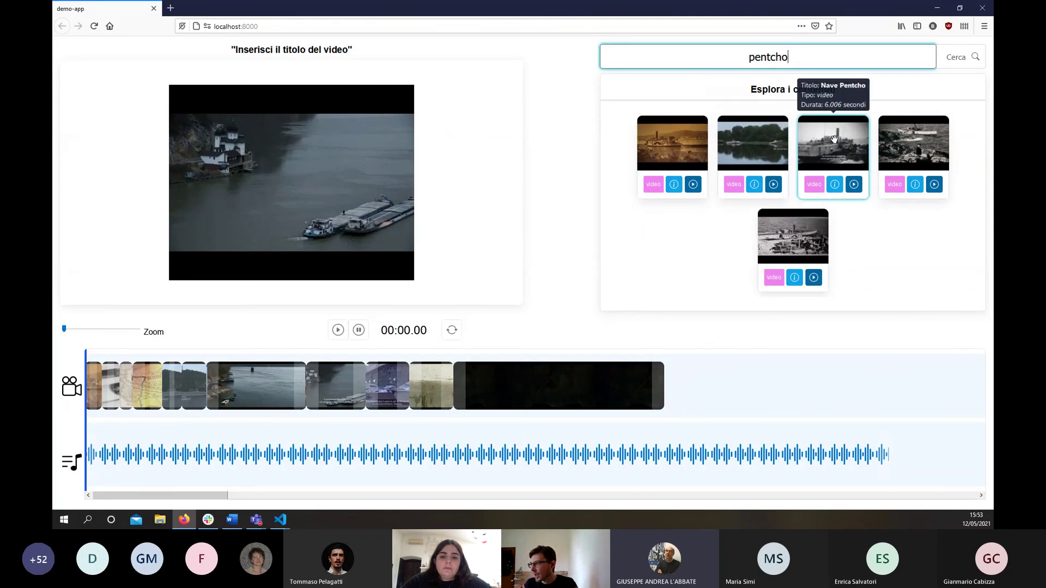
click(760, 143)
drag(759, 143, 747, 378)
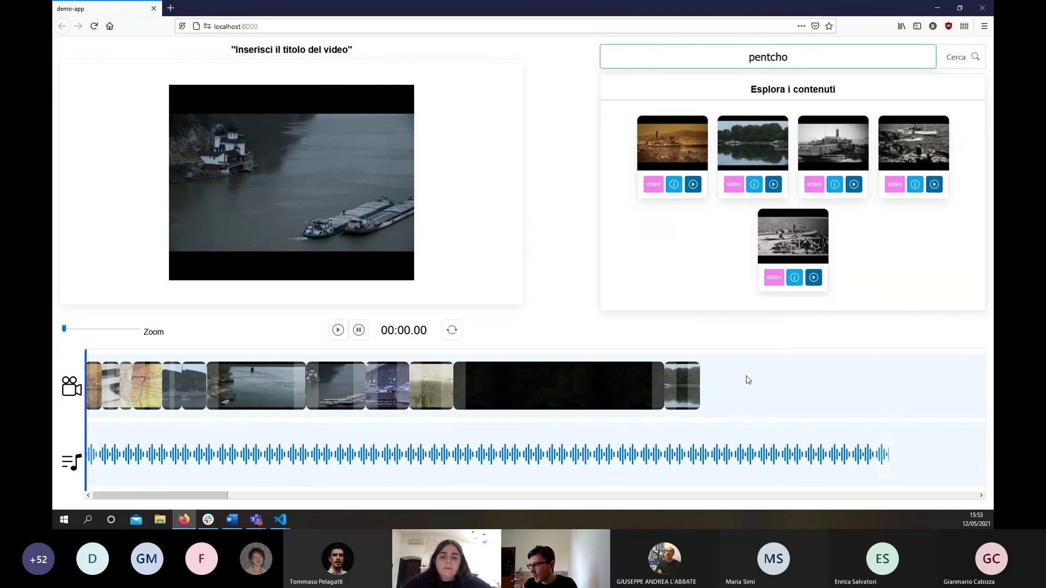
drag(834, 145, 794, 385)
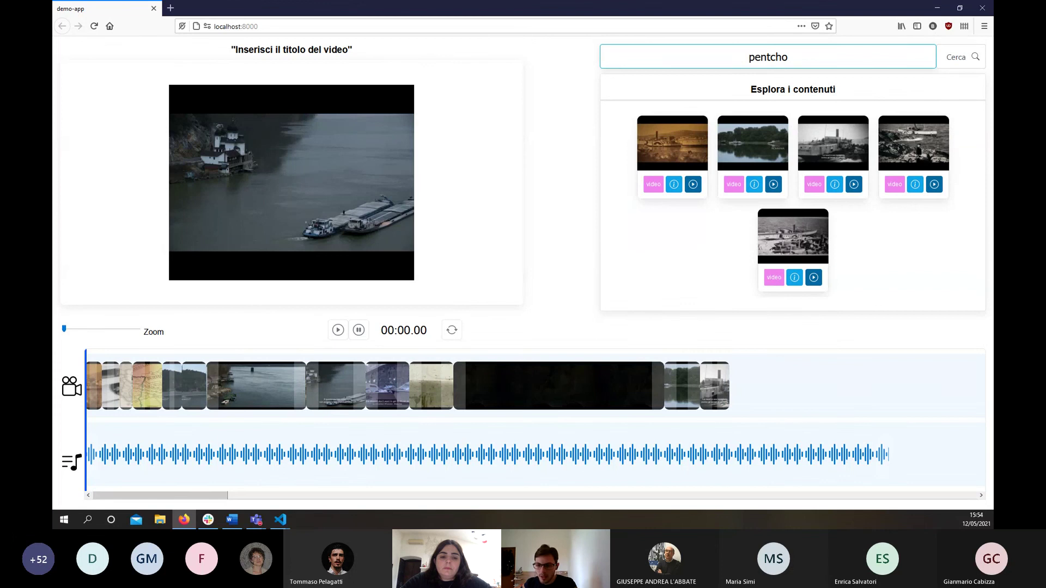
Search the library for "parata" and append the matching black-and-white clip to the video track
double_click(799, 57)
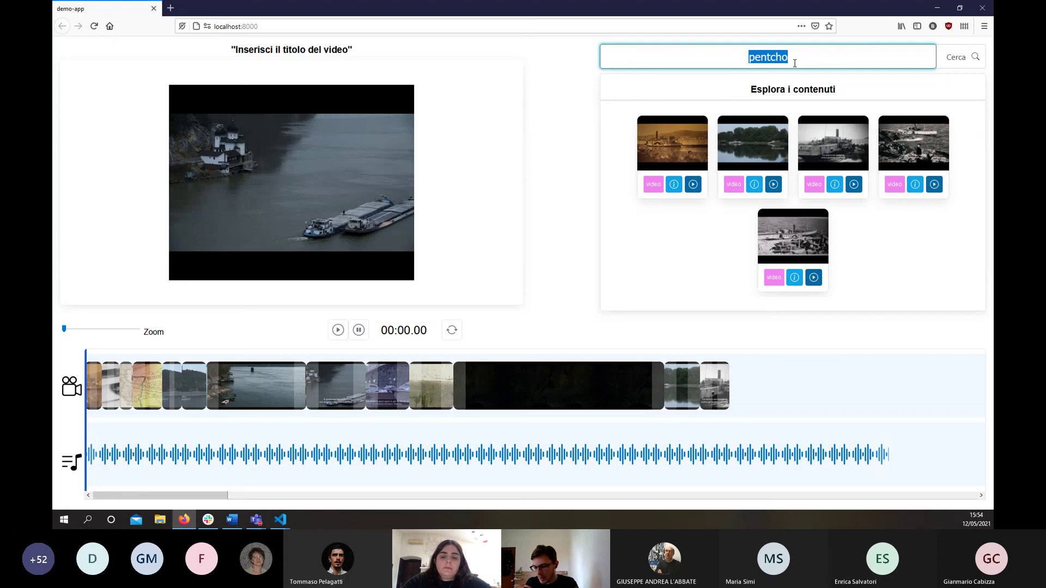
text(parata)
key(Return)
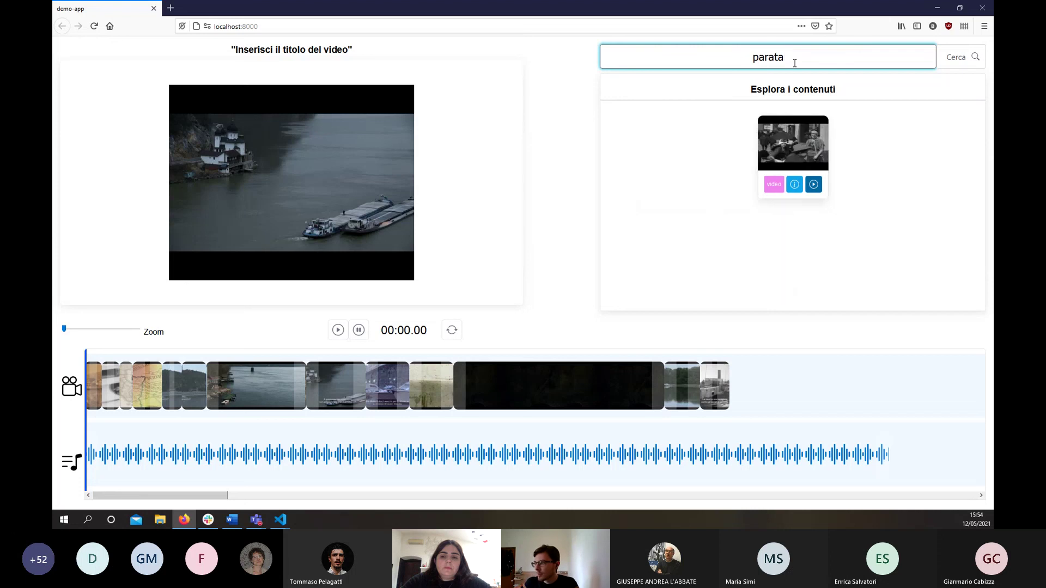
drag(792, 142, 773, 389)
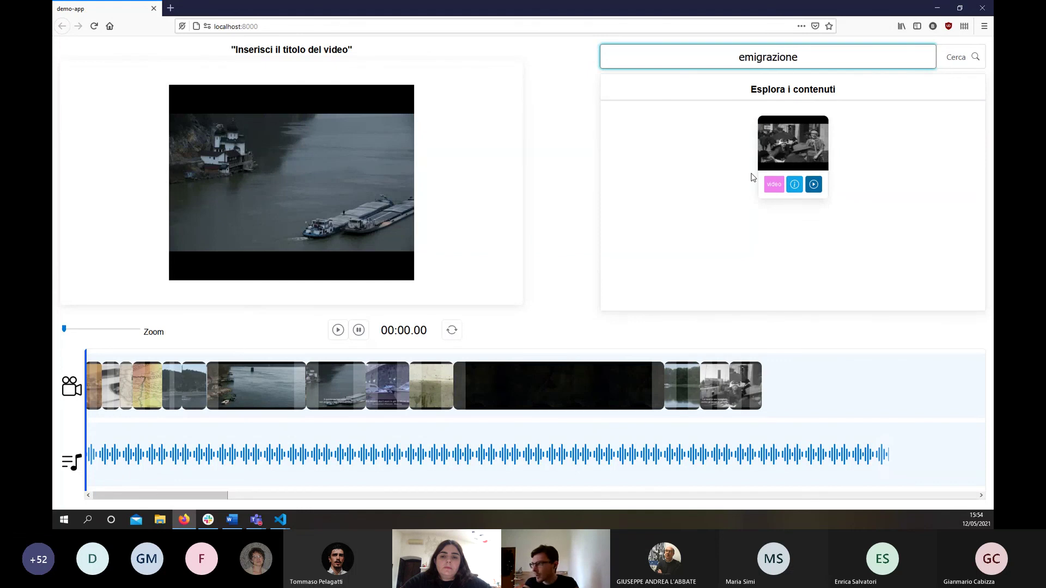
Search the library for "emigrazione" and append the third result, followed by the second result, to the video track
key(Return)
drag(879, 146, 850, 376)
drag(803, 159, 864, 398)
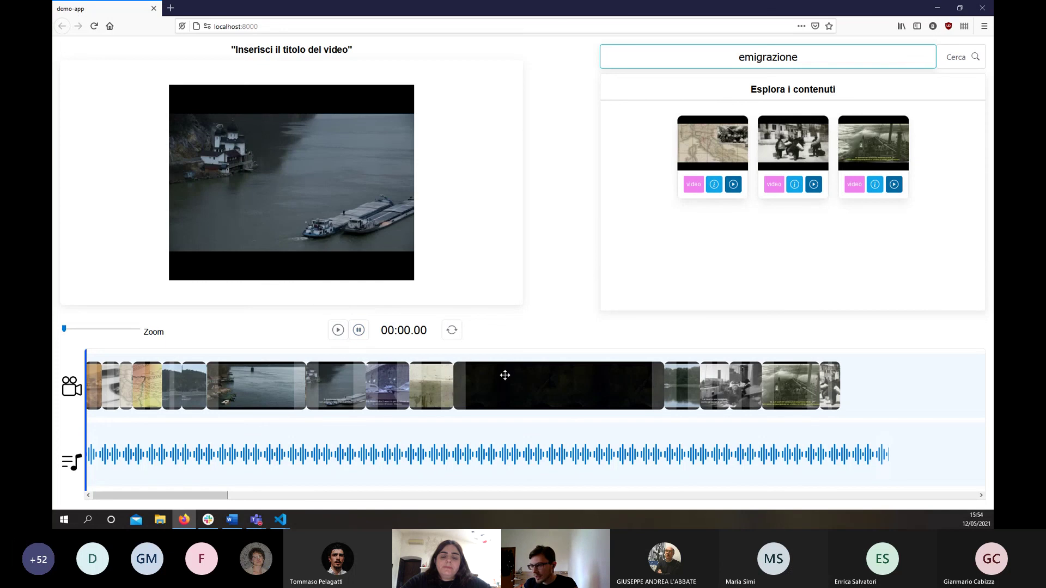
Play back the assembled timeline with the page enlarged to 130%, pausing during the long dark clip, and restore the default page zoom
click(338, 331)
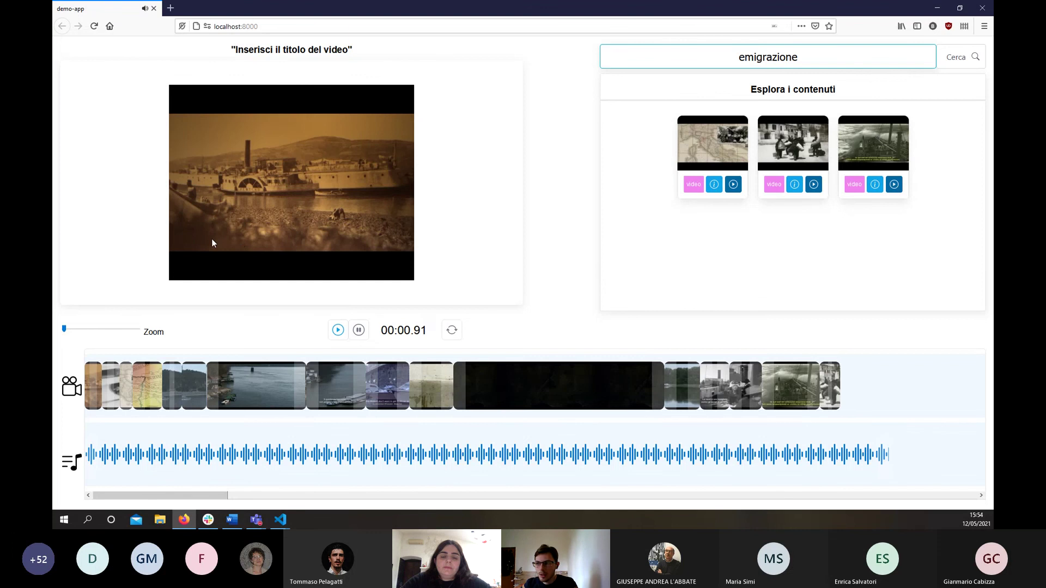
key(ctrl+plus)
key(ctrl+plus)
key(ctrl+plus)
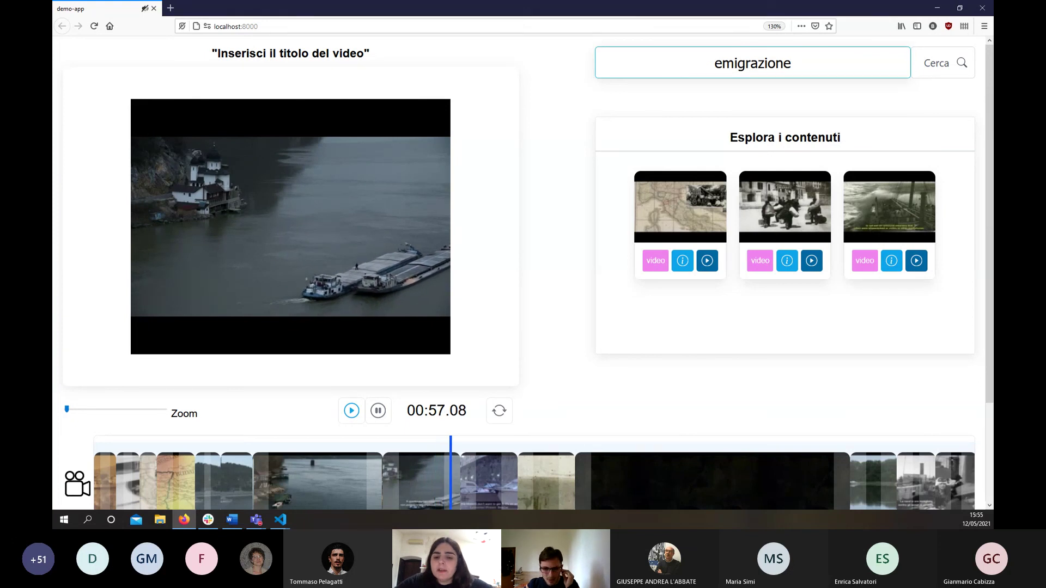
key(super+d)
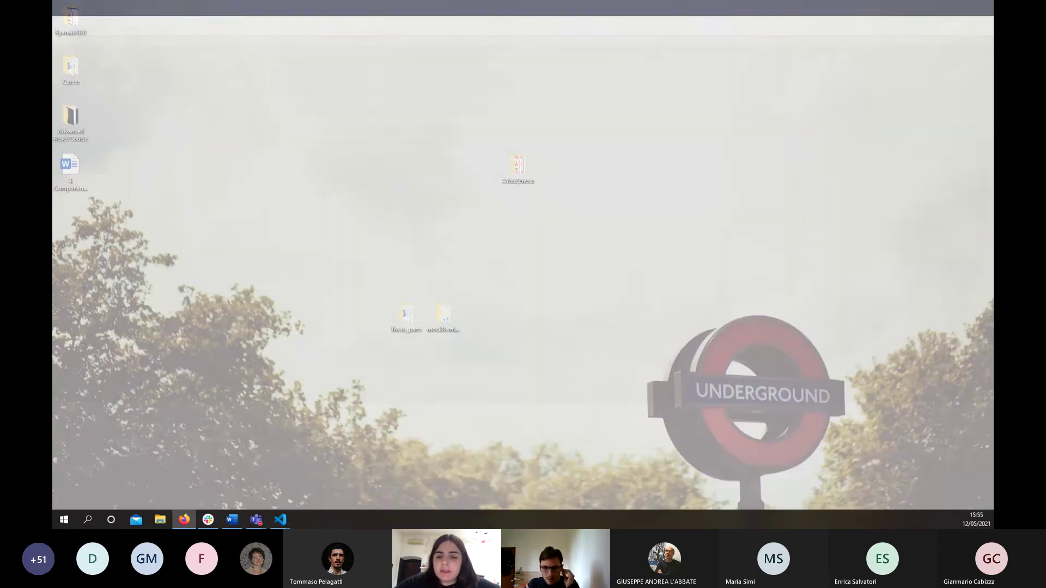
key(super+d)
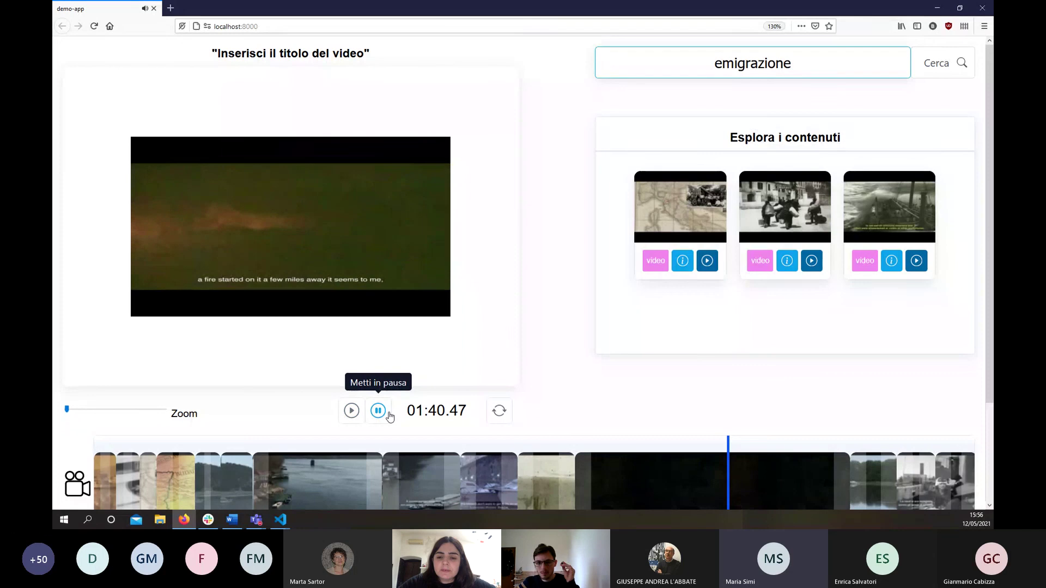
scroll(434, 342, down, 4)
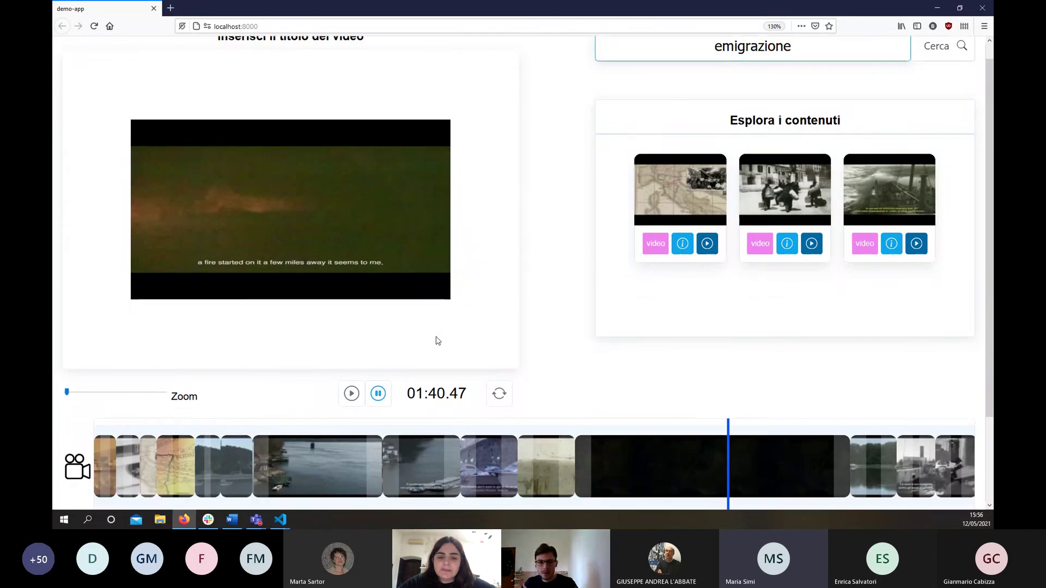
scroll(420, 250, up, 4)
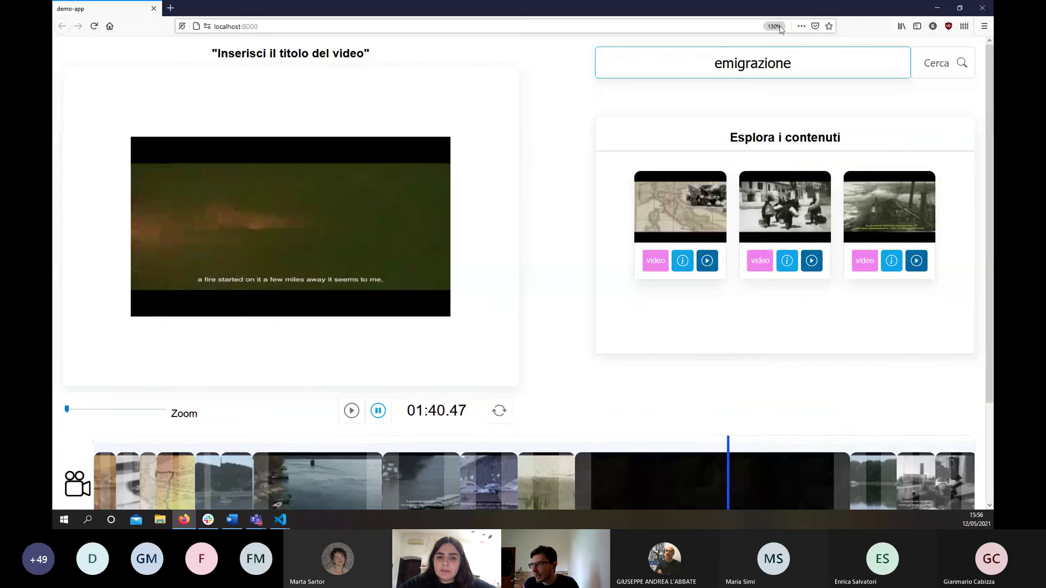
key(ctrl+0)
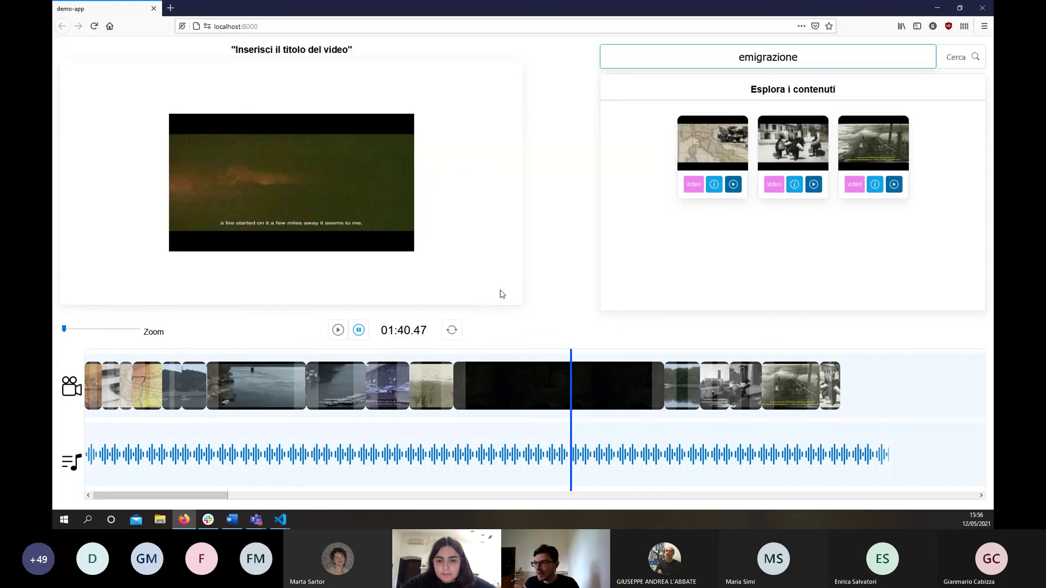
Replace the search term with "." to browse the wider content library
click(801, 55)
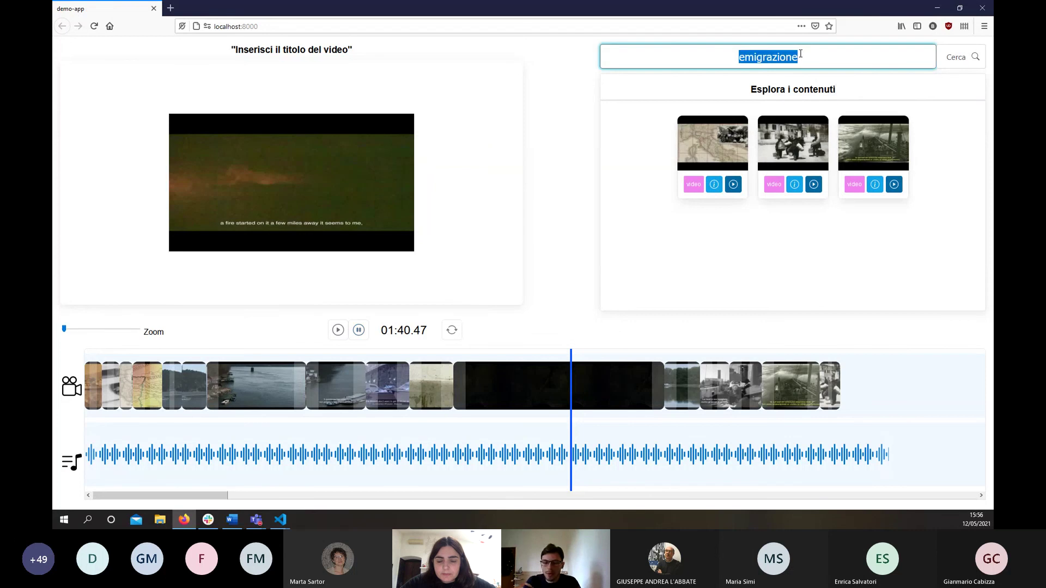
key(BackSpace)
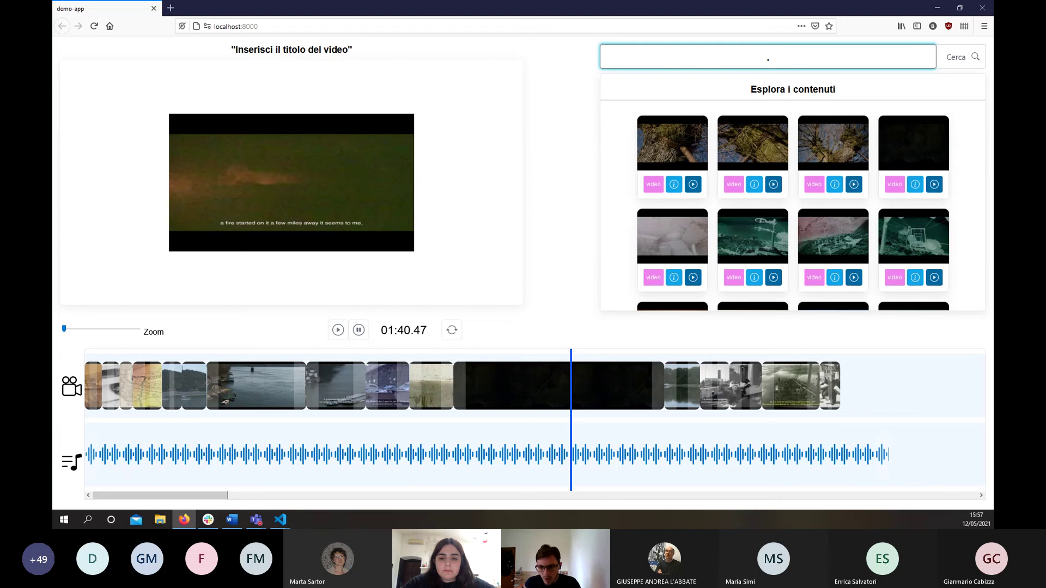
key(super+d)
key(super+d)
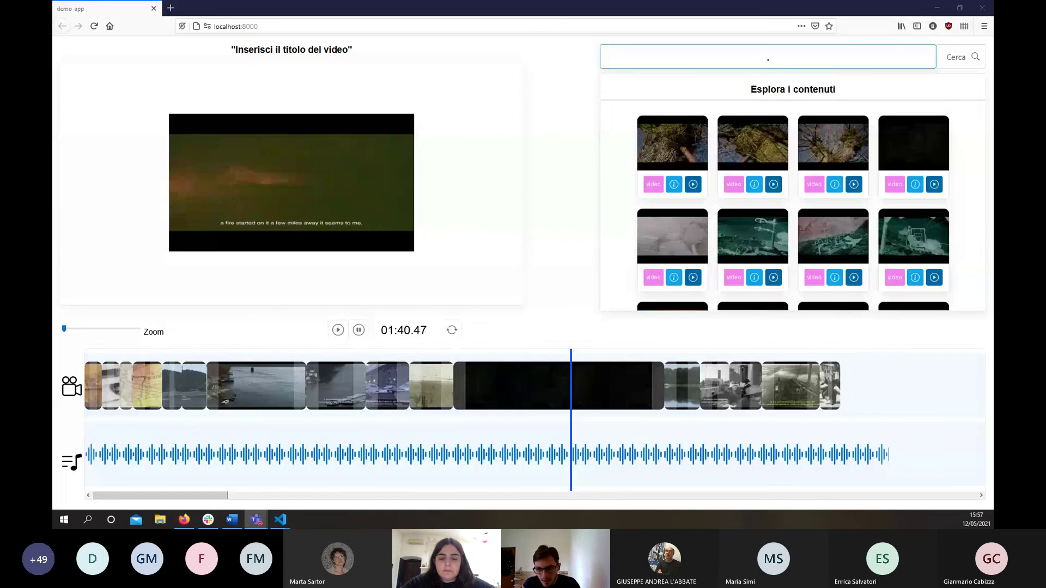